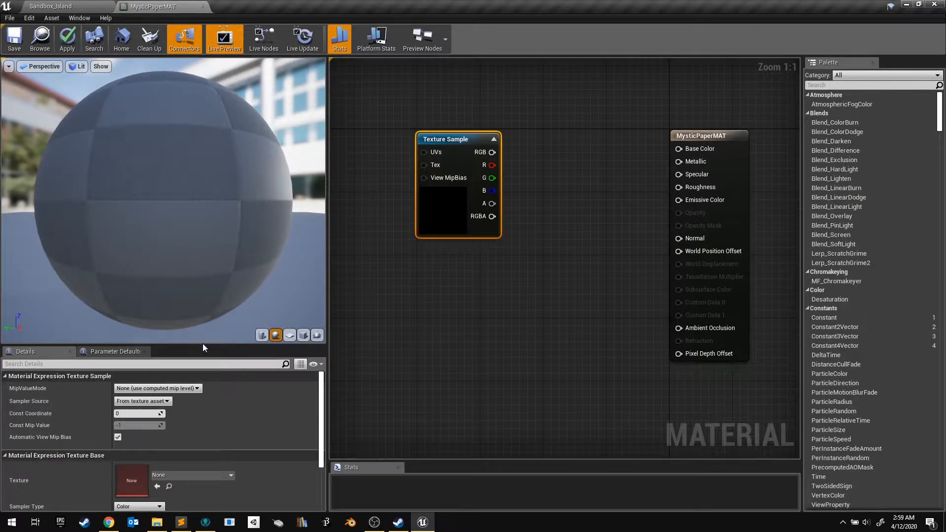
- Assign the paper texture to the Texture Sample node
drag(203, 344, 199, 203)
click(181, 337)
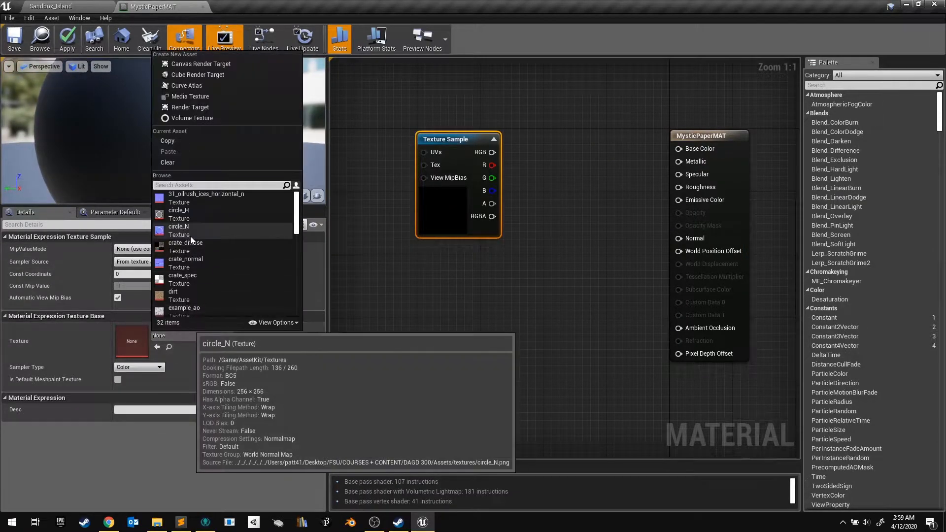
text(paper)
click(190, 202)
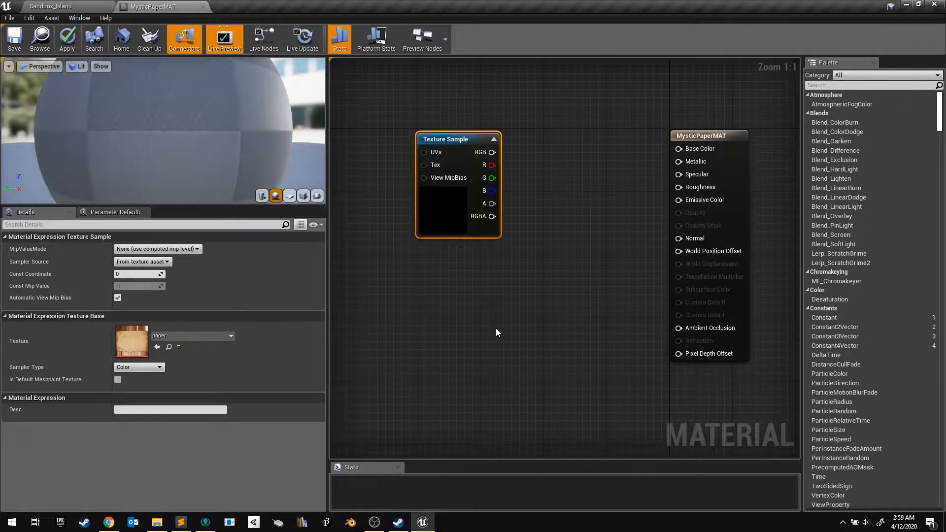
- Connect the paper Texture Sample's RGB output to the material's Base Color and preview the material on a plane
right_drag(495, 332, 451, 374)
drag(411, 274, 421, 271)
drag(457, 190, 635, 190)
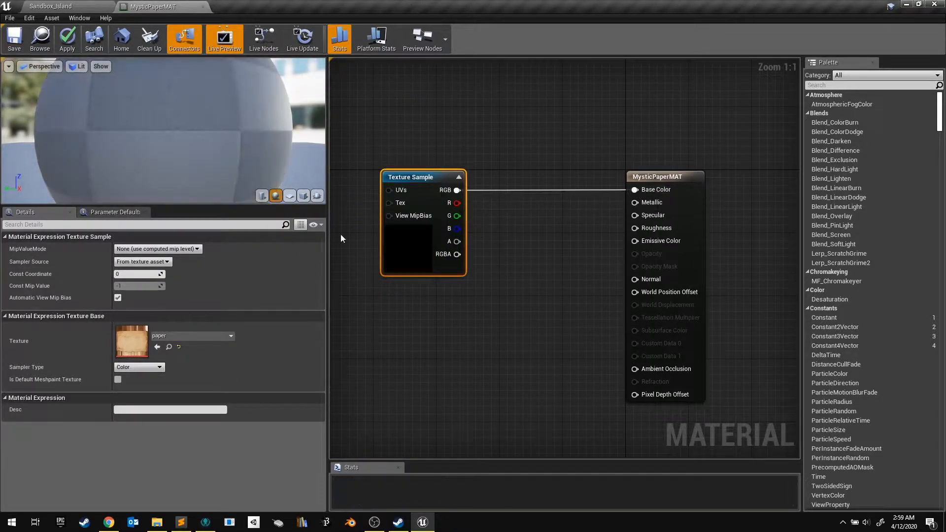
drag(223, 214, 223, 253)
click(289, 234)
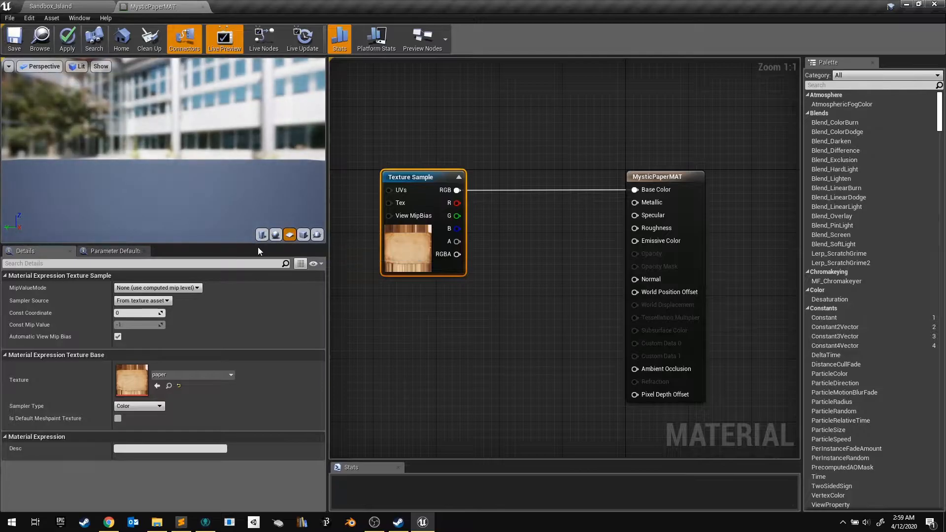
drag(270, 141, 230, 114)
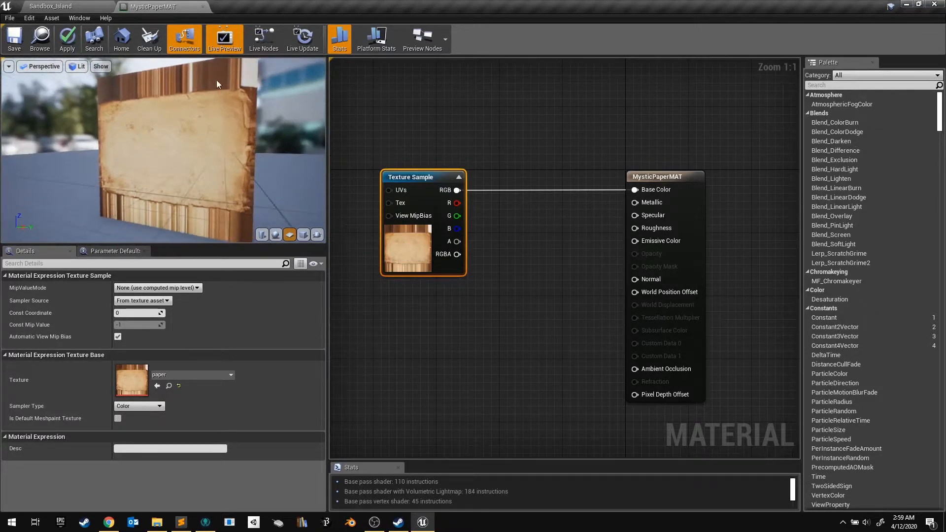
- Set the MysticPaperMAT material's Blend Mode to Translucent
right_drag(450, 346, 433, 332)
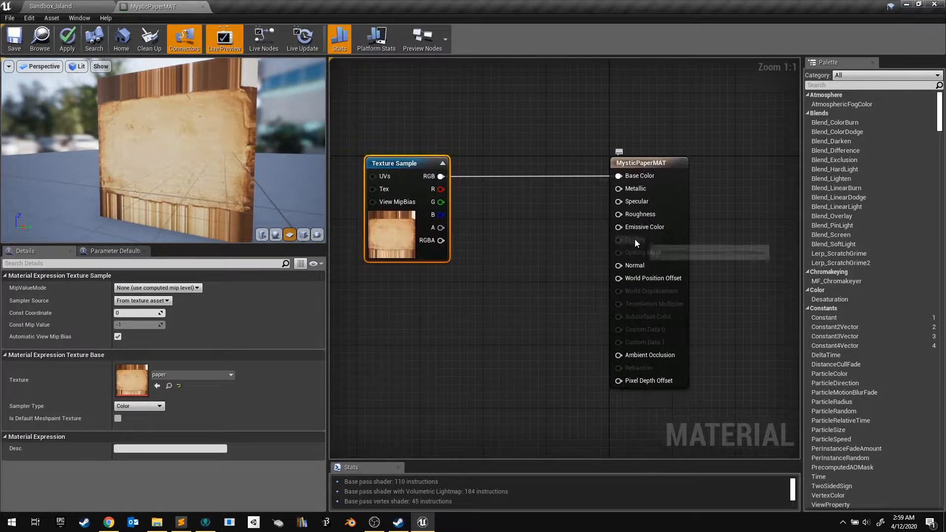
click(662, 163)
click(144, 358)
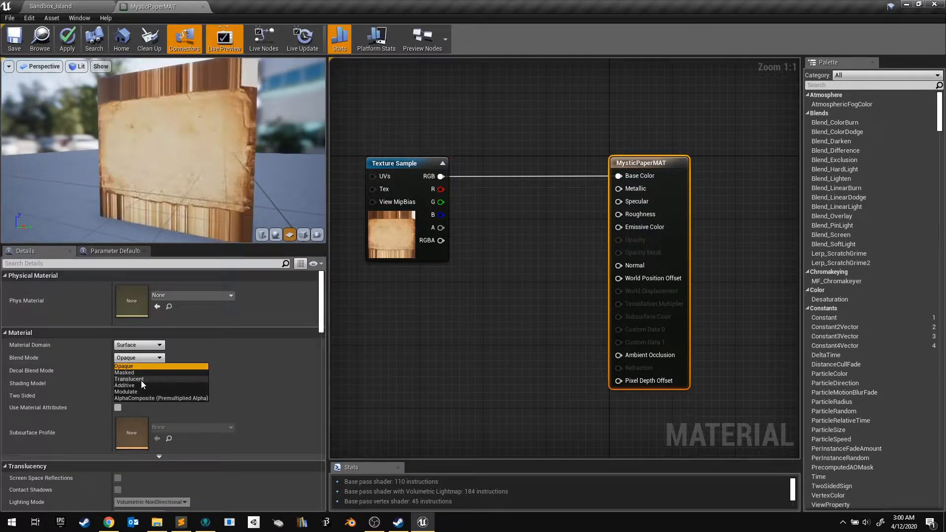
click(141, 380)
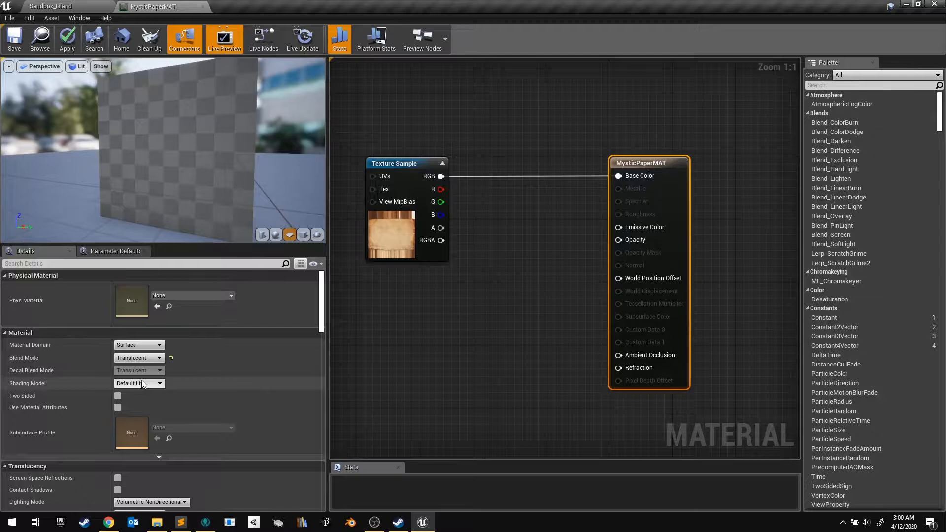
click(505, 257)
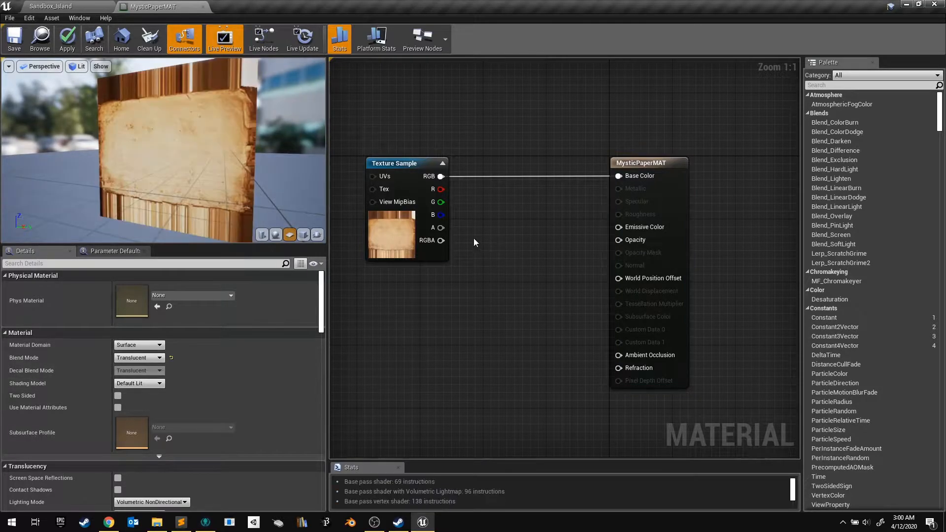
- Connect the paper Texture Sample's alpha output to the material's Opacity and check the result on the preview plane
drag(440, 227, 447, 237)
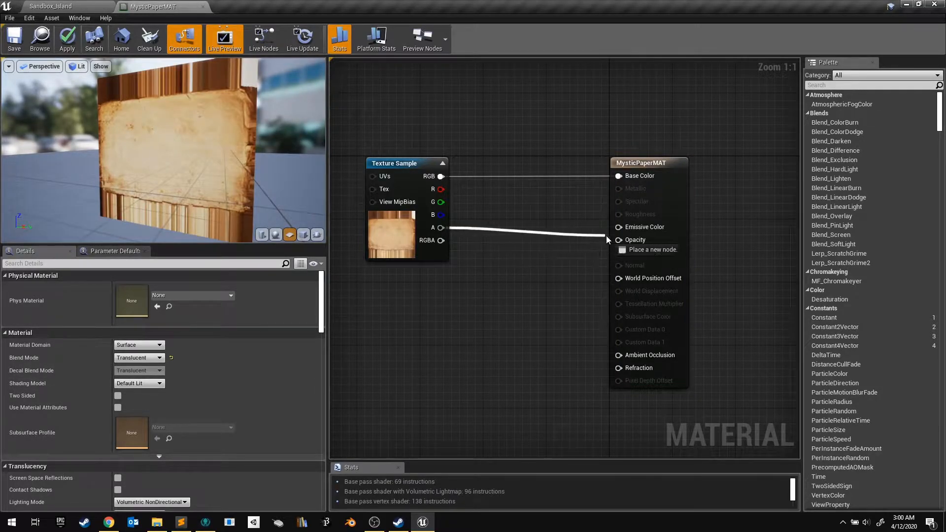
drag(620, 241, 619, 240)
drag(275, 164, 160, 165)
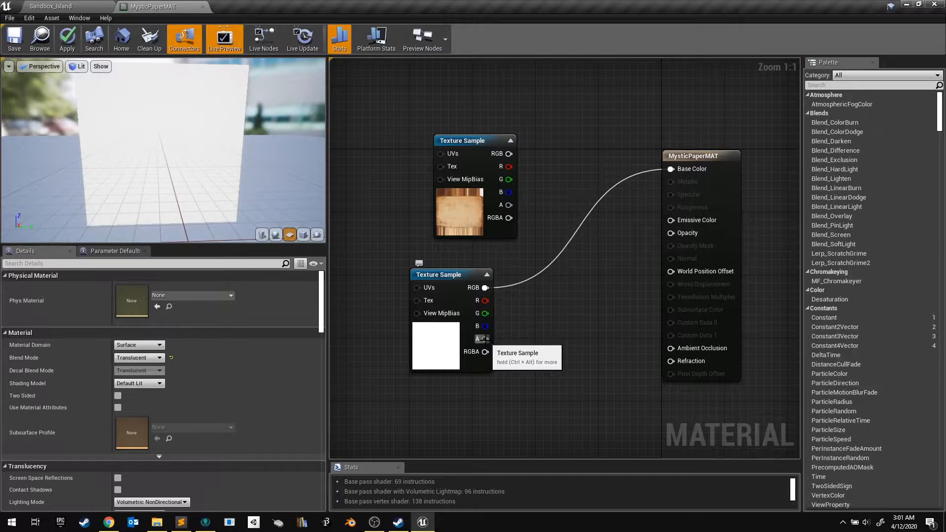
- Connect the alpha output of the white meow Texture Sample to the material's Opacity
drag(485, 339, 509, 335)
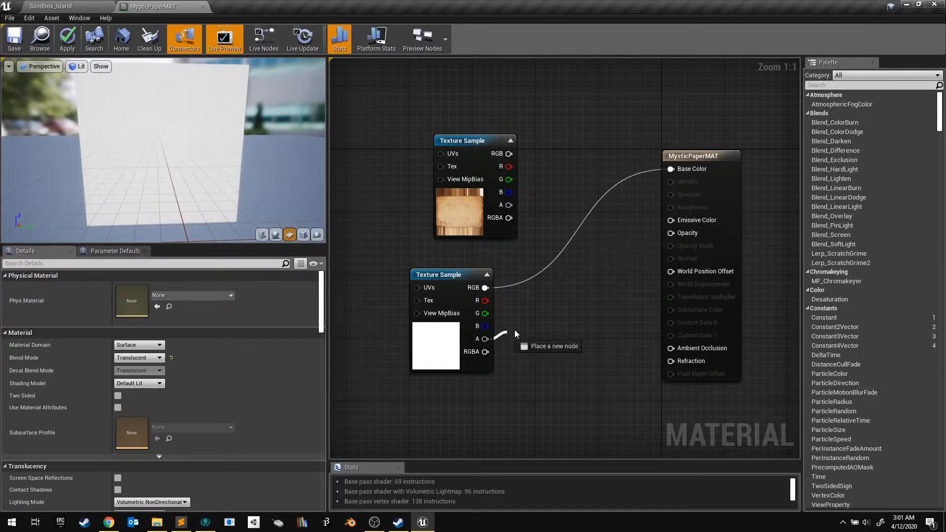
drag(651, 250, 671, 233)
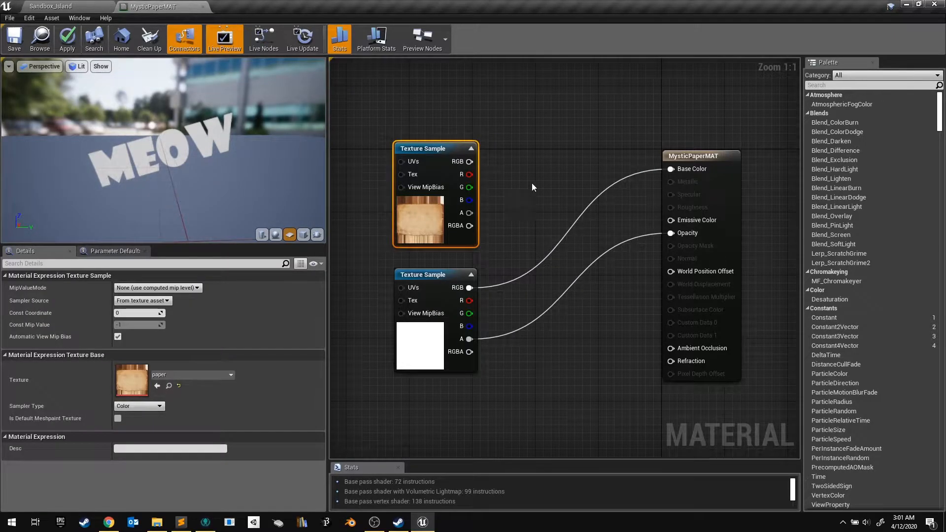
- Add an Add node that combines the RGB outputs of the paper and meow Texture Samples, and feed it into Base Color
key(a)
click(540, 171)
drag(547, 176, 554, 156)
drag(468, 161, 469, 287)
drag(577, 169, 670, 168)
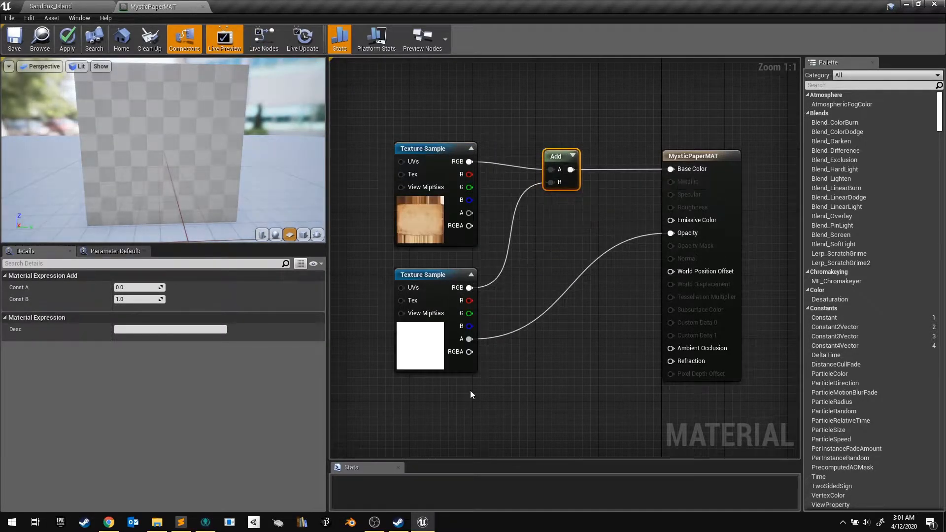
- Rewire the paper texture's alpha to Opacity and the meow texture's alpha to the Add node's B input
click(497, 219)
drag(469, 213, 671, 233)
drag(469, 339, 551, 182)
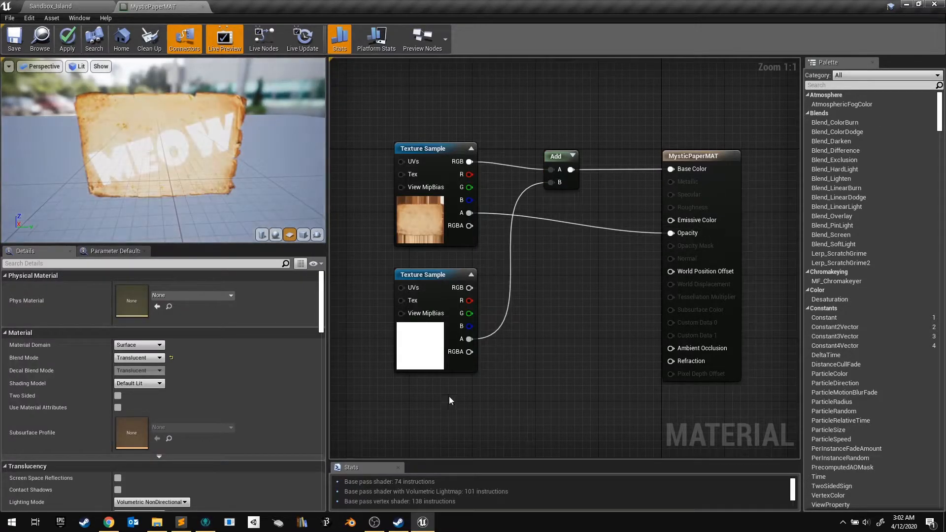
drag(162, 147, 197, 160)
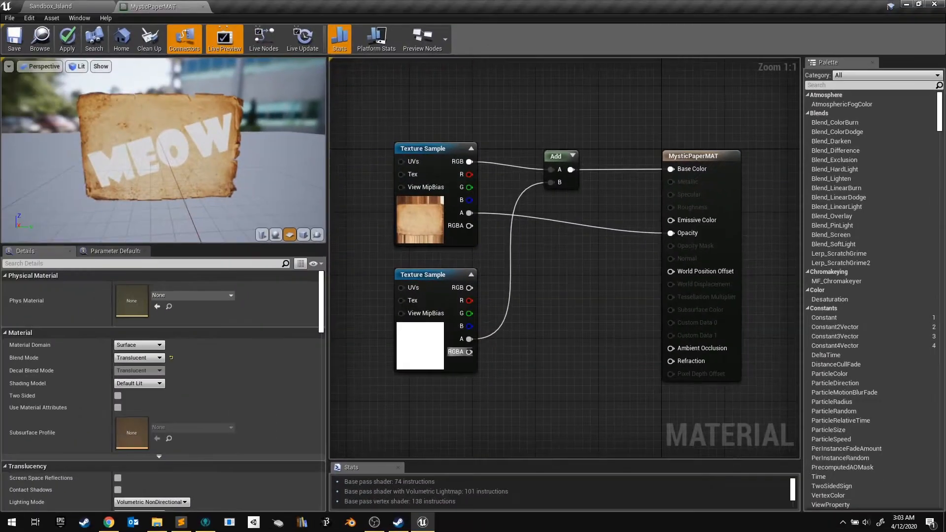
- Bypass the Add node by wiring meow alpha to Emissive Color and paper RGB to Base Color, with the disconnected Add node moved aside
drag(470, 339, 673, 220)
drag(556, 157, 564, 133)
drag(469, 162, 671, 170)
alt+click(558, 147)
alt+click(559, 159)
drag(564, 134, 556, 111)
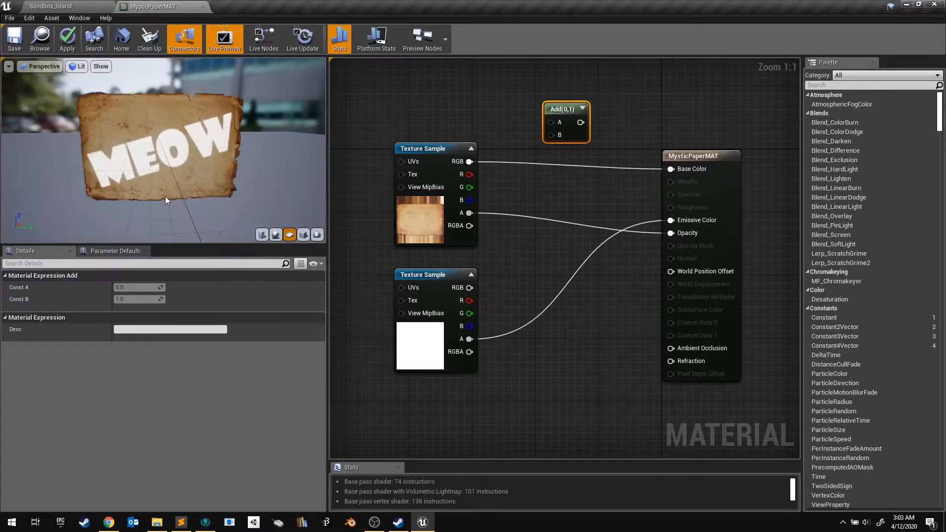
drag(155, 191, 162, 214)
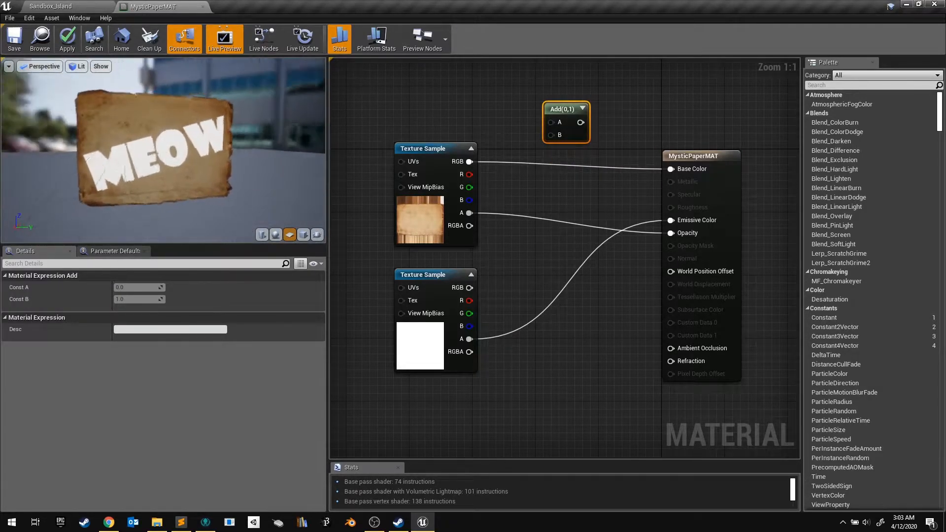
- Insert a Multiply node between the meow texture's alpha and Emissive Color, using its B input
key(m)
click(564, 335)
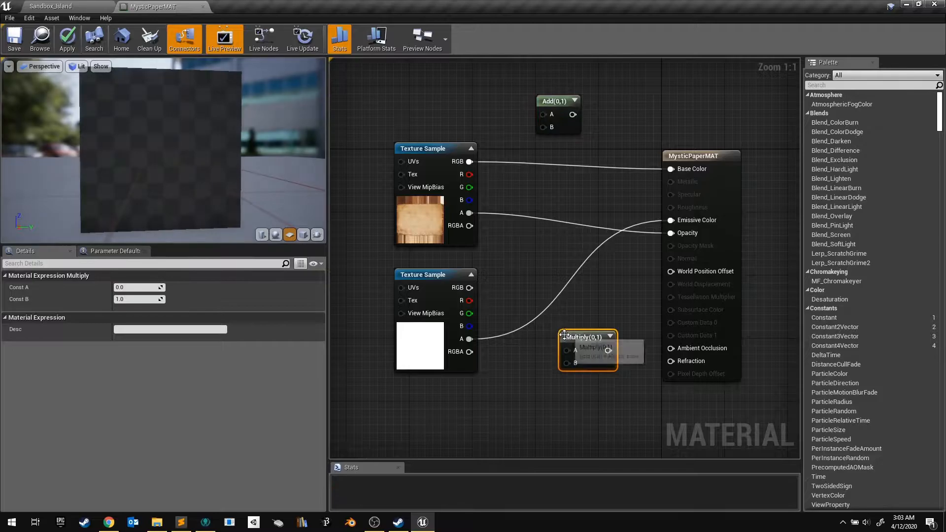
drag(564, 335, 518, 257)
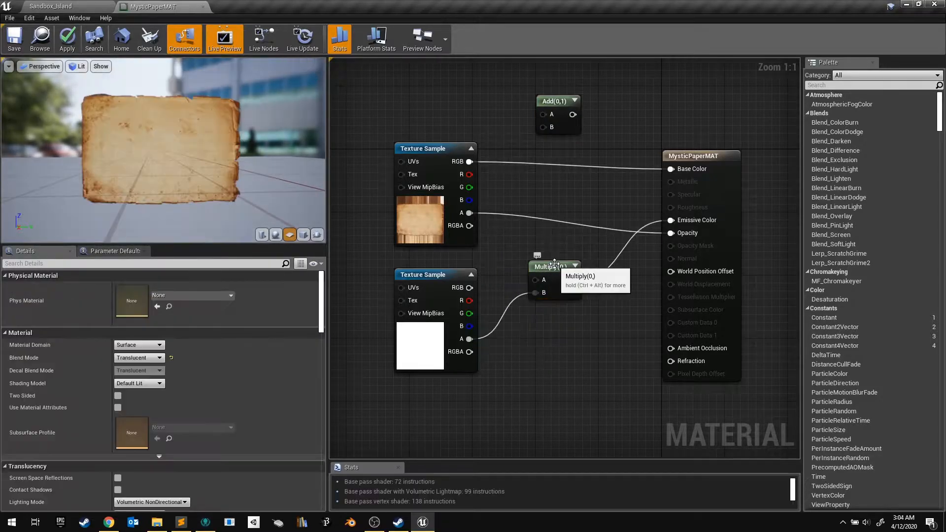
drag(557, 263, 595, 295)
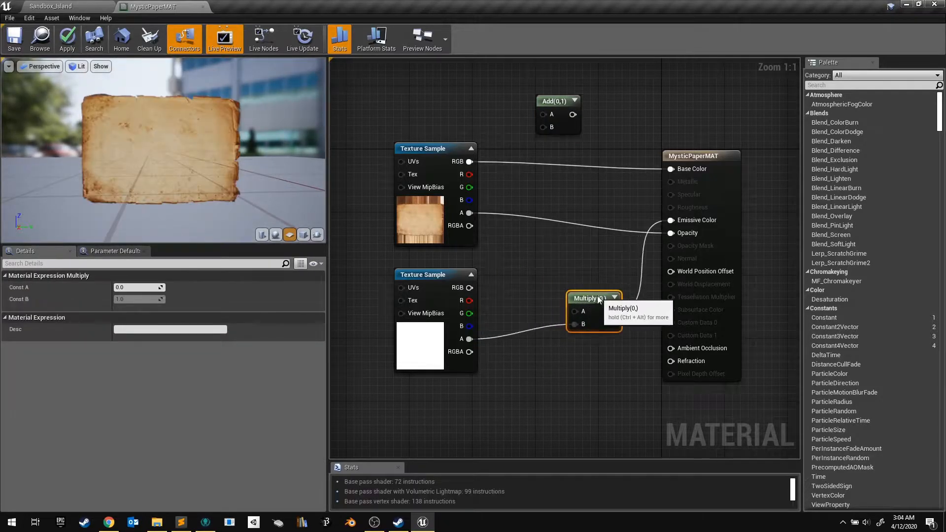
- Add a Constant3Vector node and connect it to the Multiply node's A input
key(3)
click(497, 255)
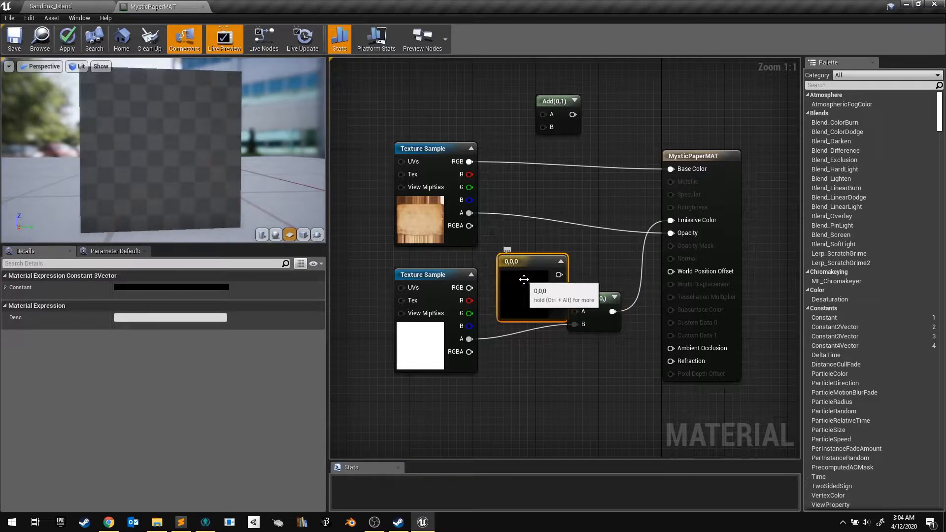
drag(524, 278, 507, 261)
drag(507, 262, 515, 254)
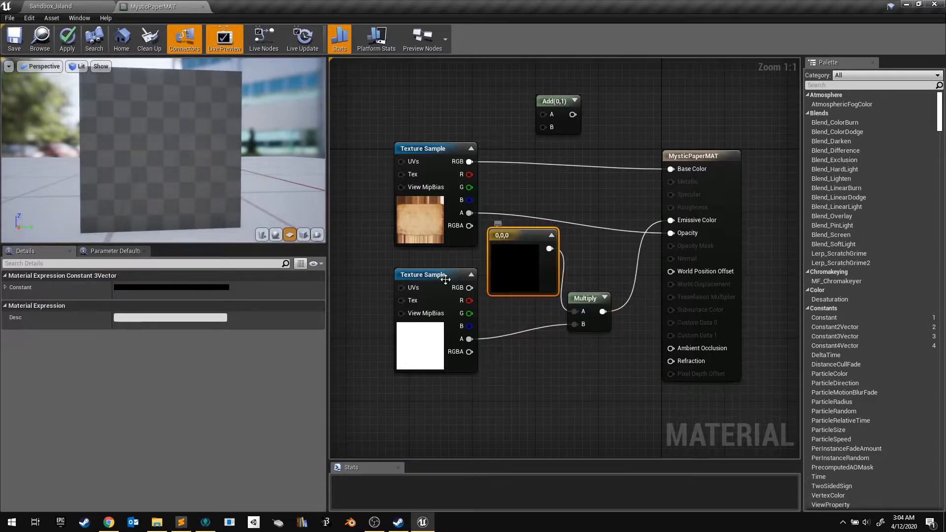
- Set the Constant3Vector color to purple with R 0.176176, G 0.006022 and B 0.578125, and check the tinted text in the preview
click(5, 287)
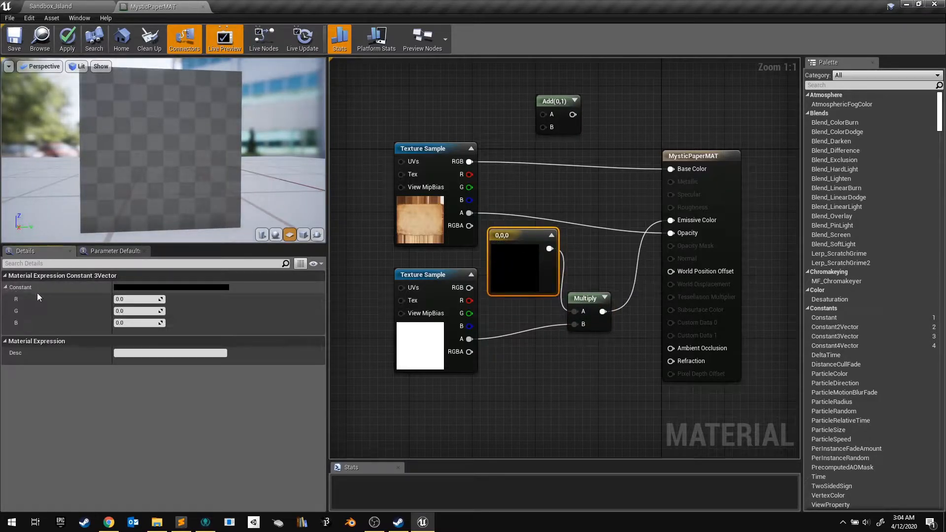
click(178, 288)
drag(238, 334, 227, 299)
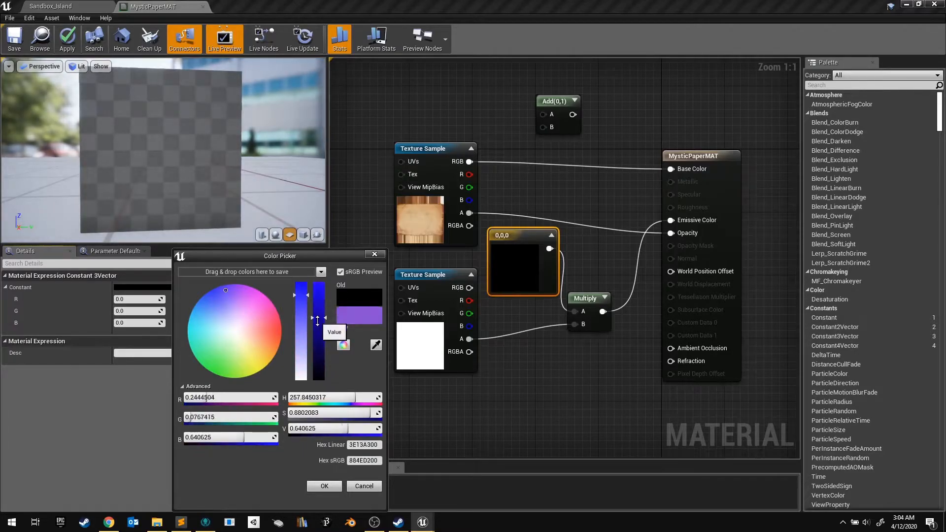
click(324, 485)
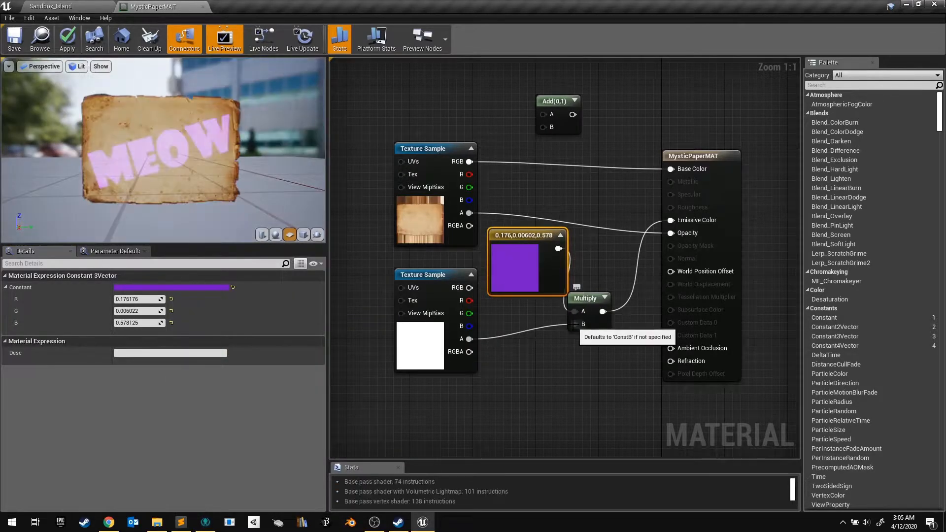
mouse_move(197, 147)
mouse_down()
mouse_move(172, 149)
mouse_move(269, 155)
mouse_move(207, 147)
mouse_move(202, 160)
mouse_up()
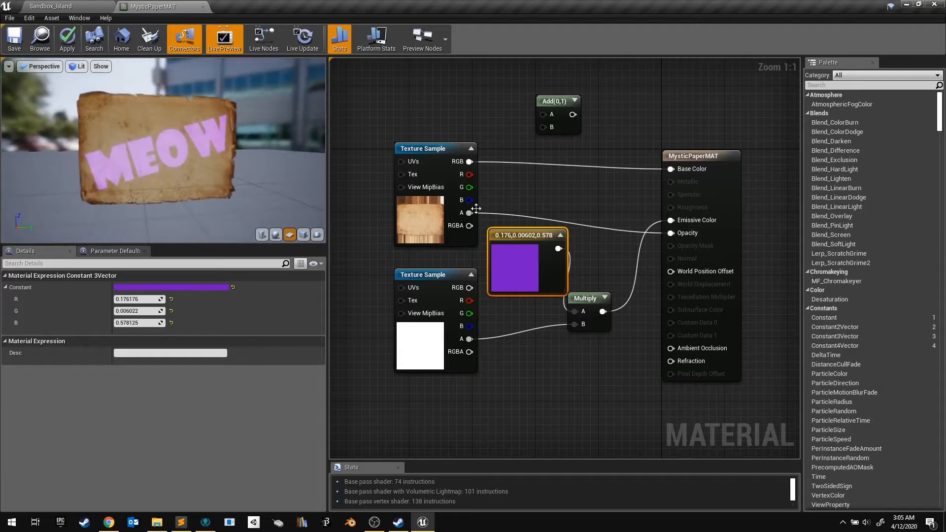
- Collapse the purple color constant and rearrange it above the meow Texture Sample, with the Multiply node beside them
click(560, 236)
drag(437, 278, 437, 341)
drag(526, 243, 431, 314)
drag(586, 301, 581, 328)
- Insert a second Multiply node with Const B set to 10 before Emissive Color to intensify the glow
key(m)
click(598, 332)
drag(611, 334, 603, 316)
click(135, 299)
text(10)
key(Return)
mouse_move(193, 162)
mouse_down()
mouse_move(174, 179)
mouse_move(191, 146)
mouse_up()
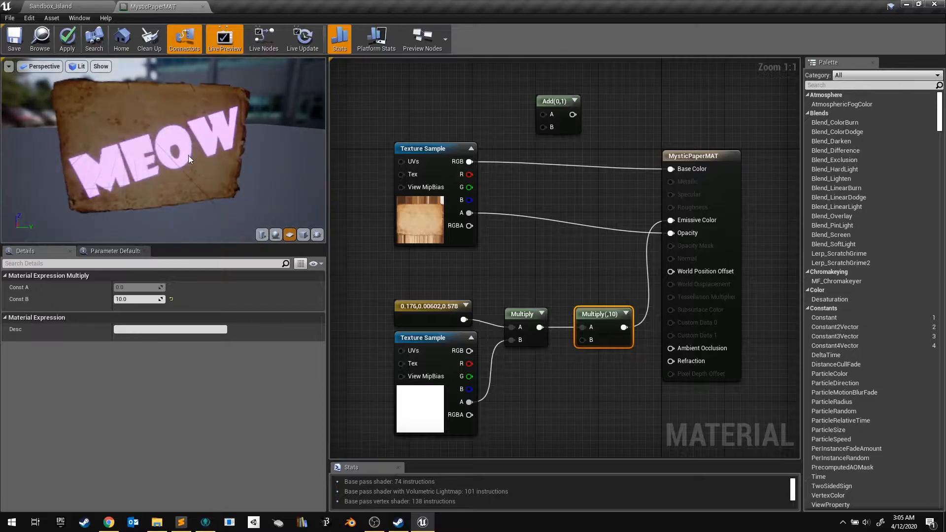
mouse_move(188, 155)
mouse_down()
mouse_move(197, 157)
mouse_move(177, 153)
mouse_up()
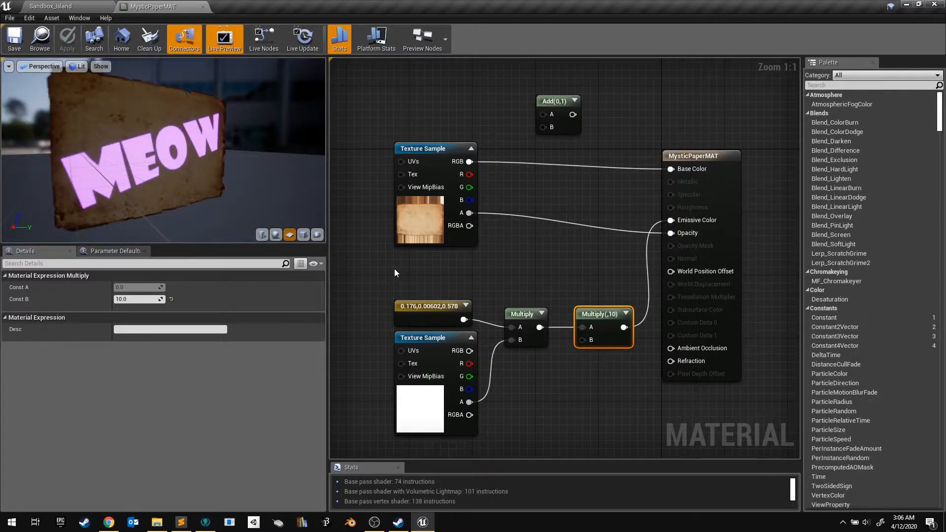
- Add a Texture Coordinate node and connect it to the meow Texture Sample's UVs input
right_drag(386, 267, 431, 289)
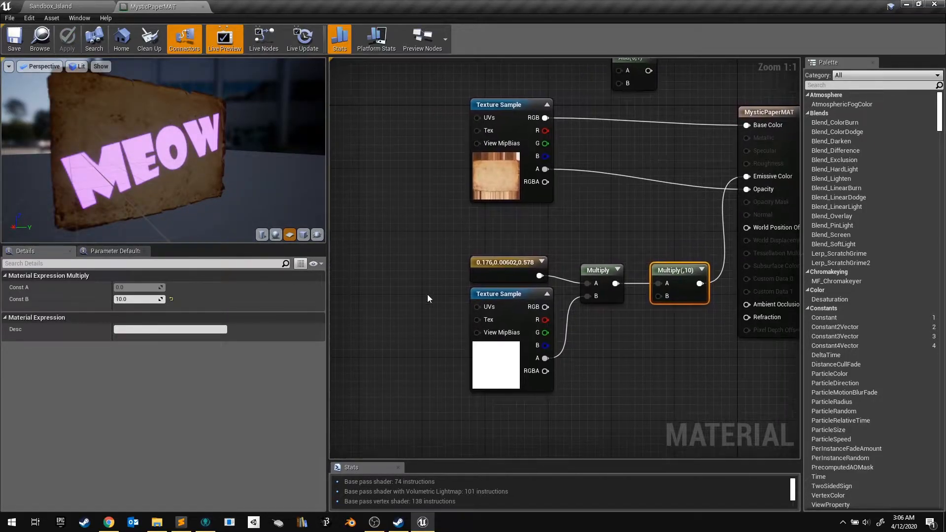
click(374, 287)
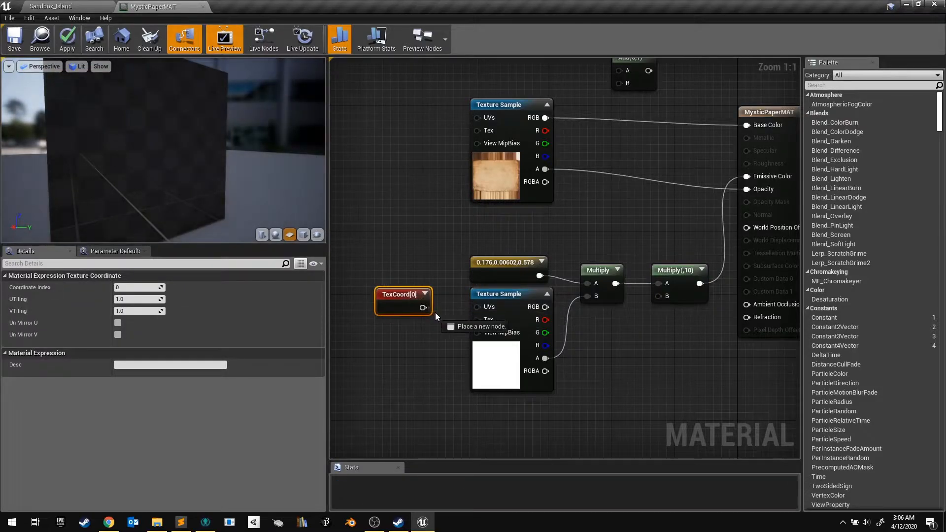
drag(470, 309, 477, 307)
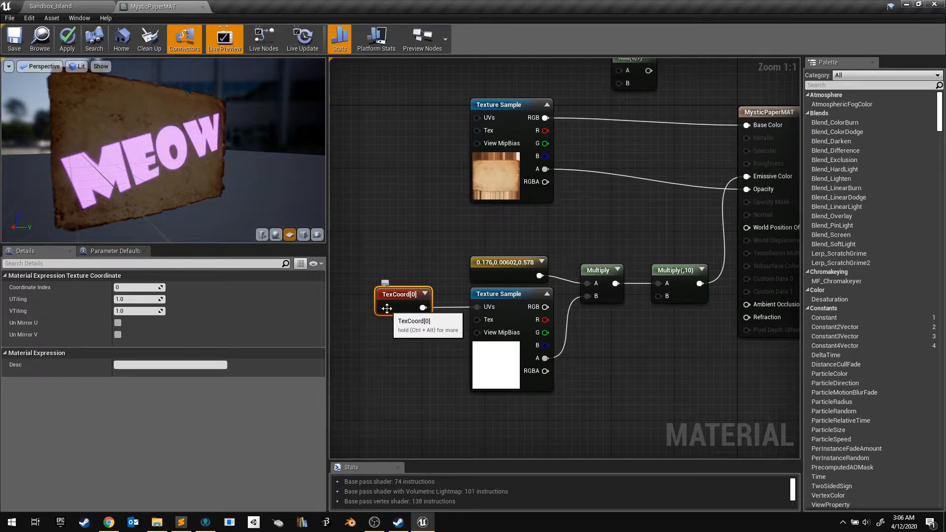
- Set the Texture Coordinate's UTiling and VTiling both to 2
click(137, 299)
text(2)
key(Tab)
text(2)
key(Return)
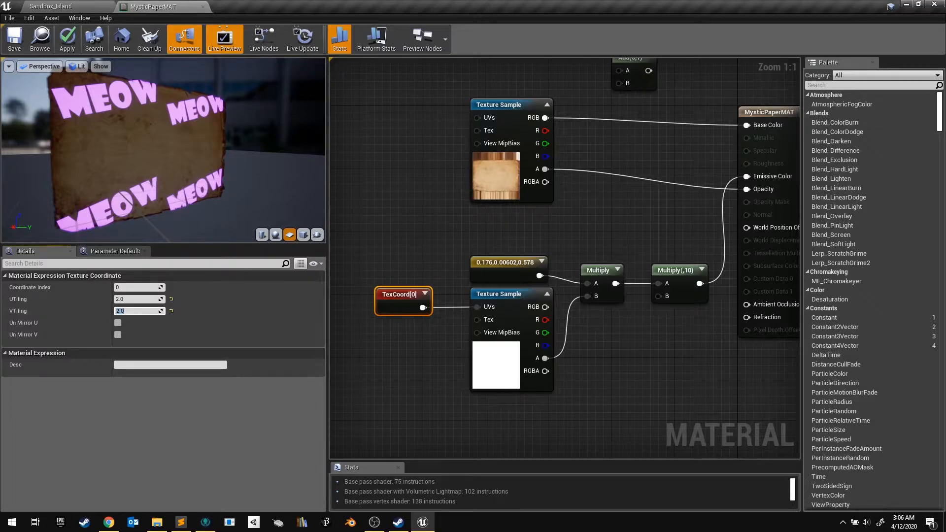
- Locate the meow Texture Sample's texture asset in the Content Browser
click(498, 294)
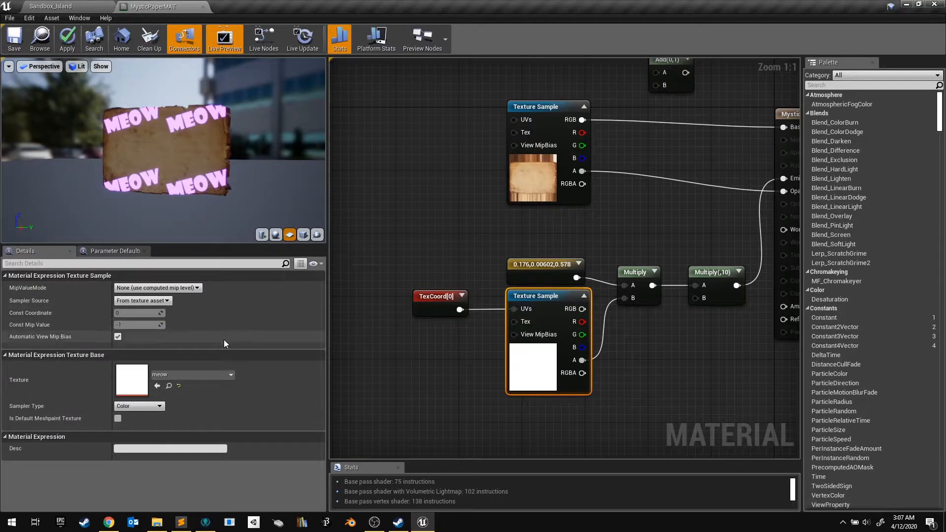
click(170, 390)
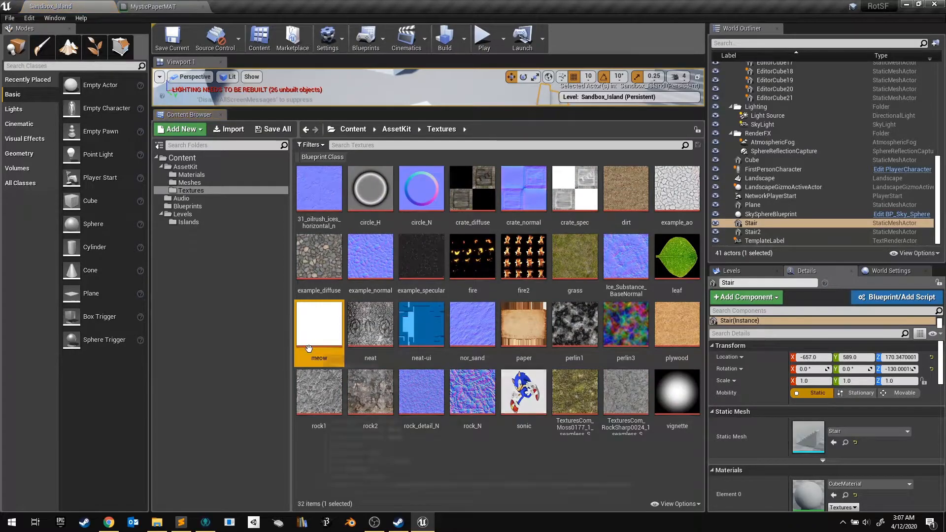
- Open the meow texture, set its X-axis and Y-axis Tiling Methods to Clamp, and save it
double_click(314, 330)
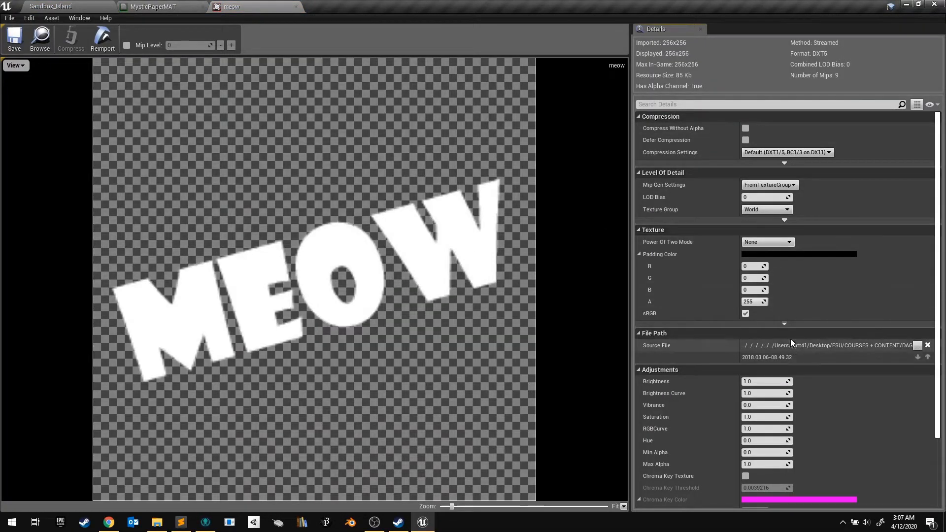
click(785, 324)
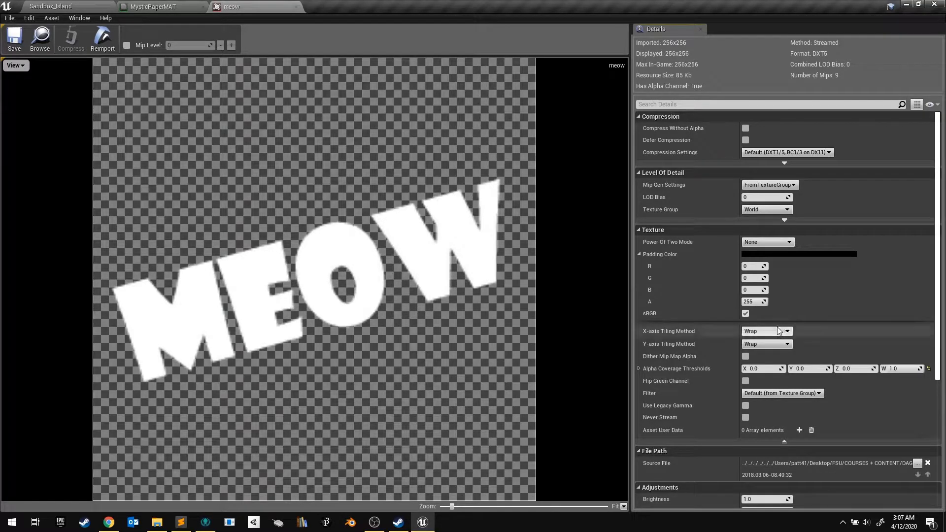
click(769, 331)
click(769, 346)
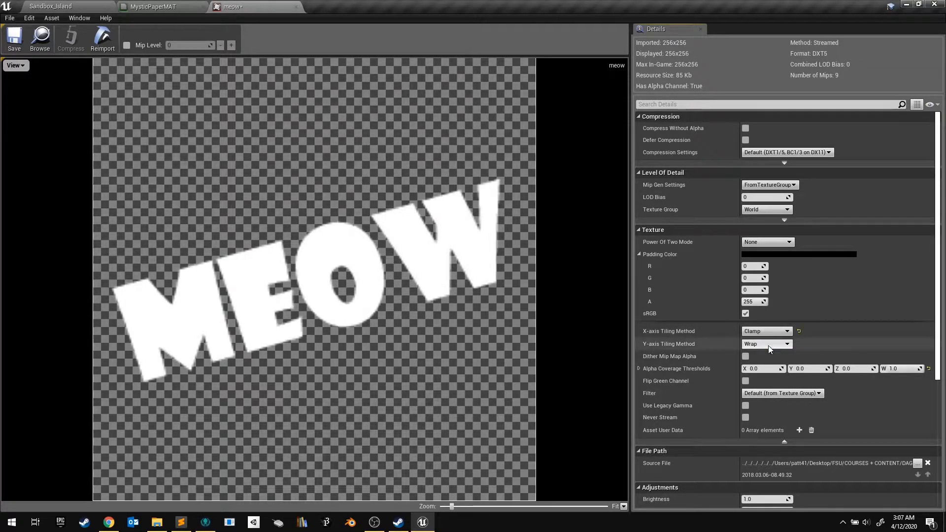
click(767, 344)
click(770, 358)
click(14, 40)
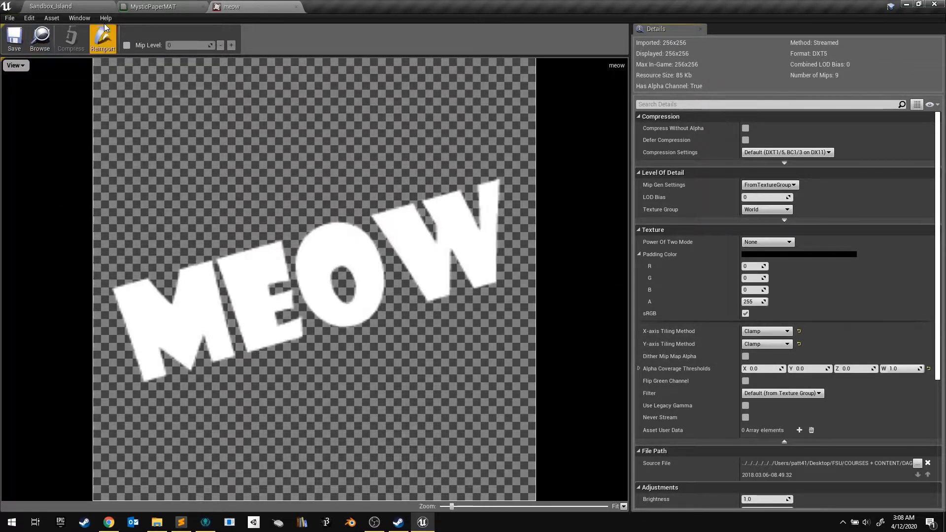
- Return to MysticPaperMAT, apply the material with the meow Texture Sample selected, and inspect the clamped text in the preview
click(142, 8)
click(532, 365)
click(68, 42)
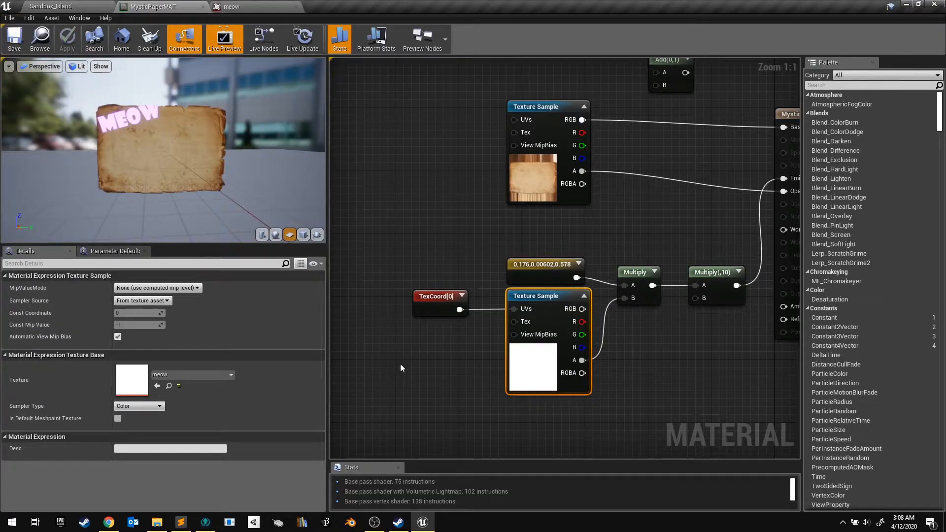
drag(200, 184, 231, 183)
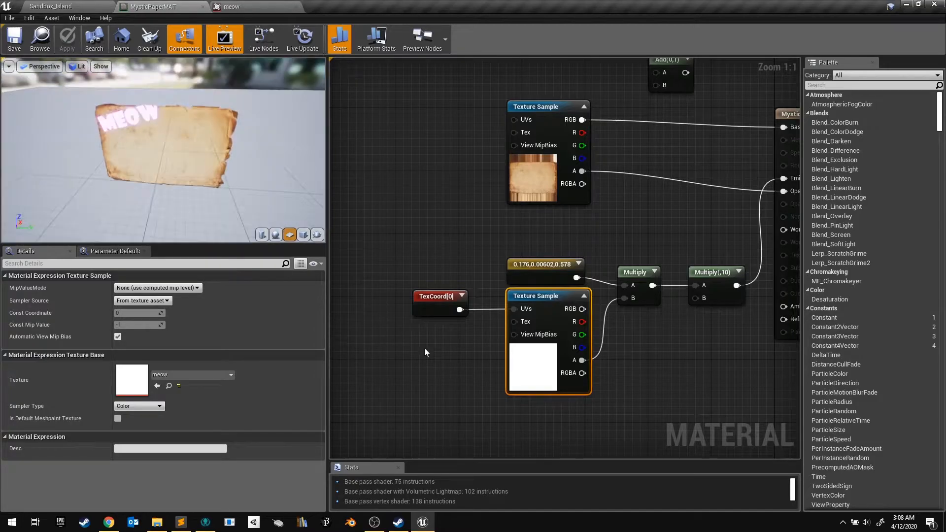
- Insert an Add node between the Texture Coordinate and the meow Texture Sample's UVs input
drag(425, 308, 384, 294)
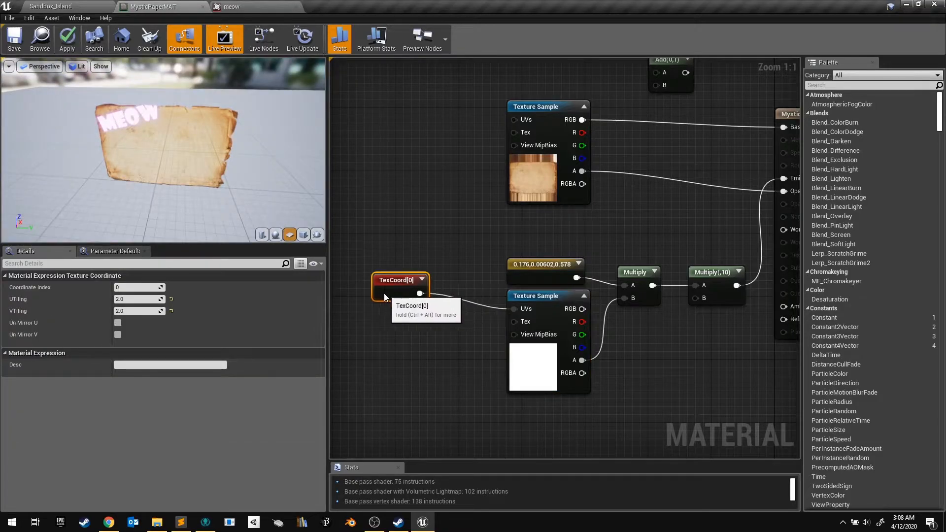
click(359, 337)
drag(401, 368, 468, 344)
drag(403, 294, 516, 309)
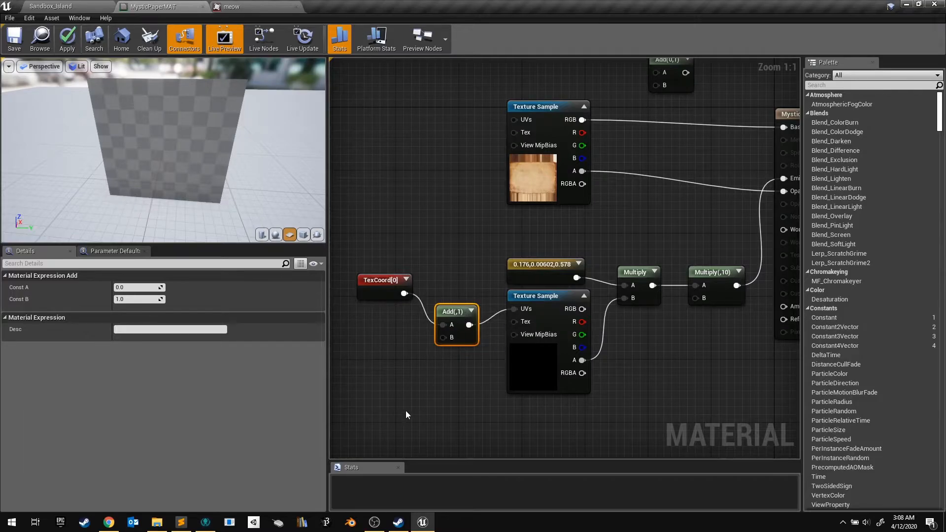
- Add a Constant2Vector below the Texture Coordinate and connect it to the Add node's B input
right_drag(406, 410, 449, 400)
click(426, 324)
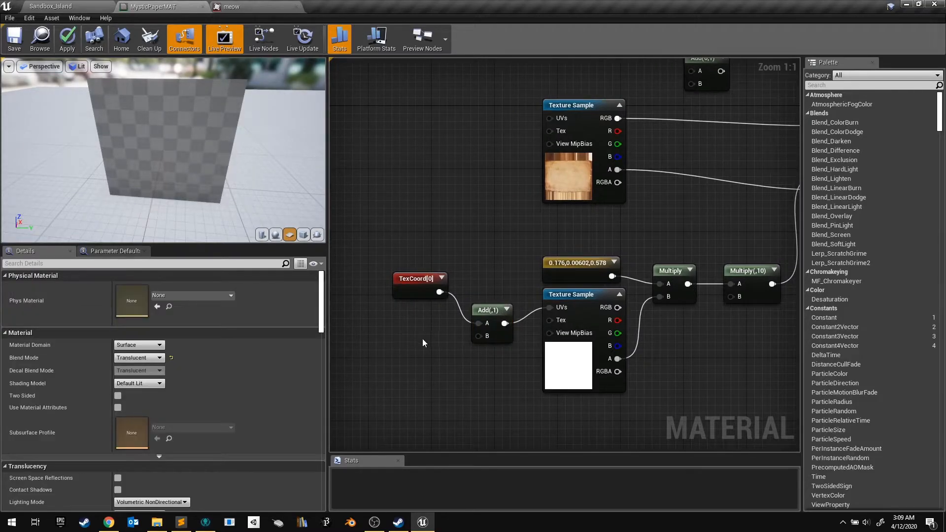
drag(821, 327, 475, 337)
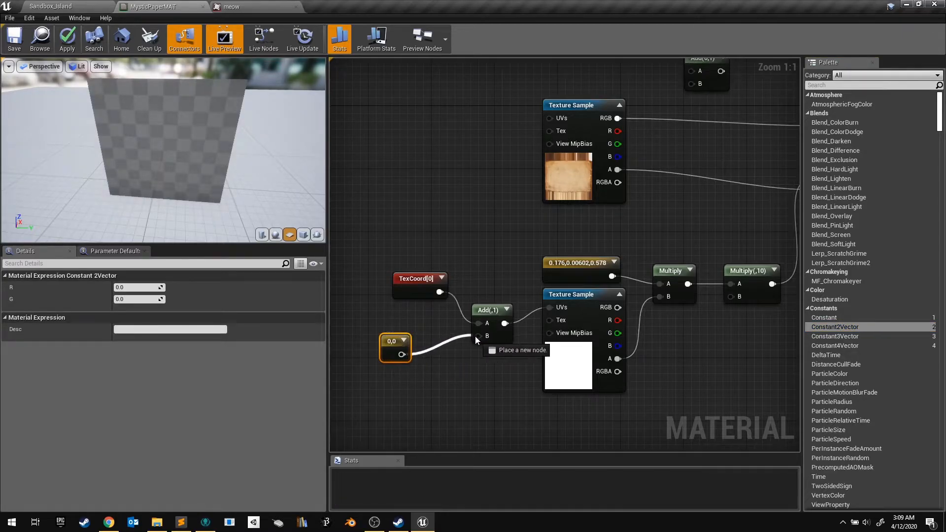
drag(392, 343, 409, 336)
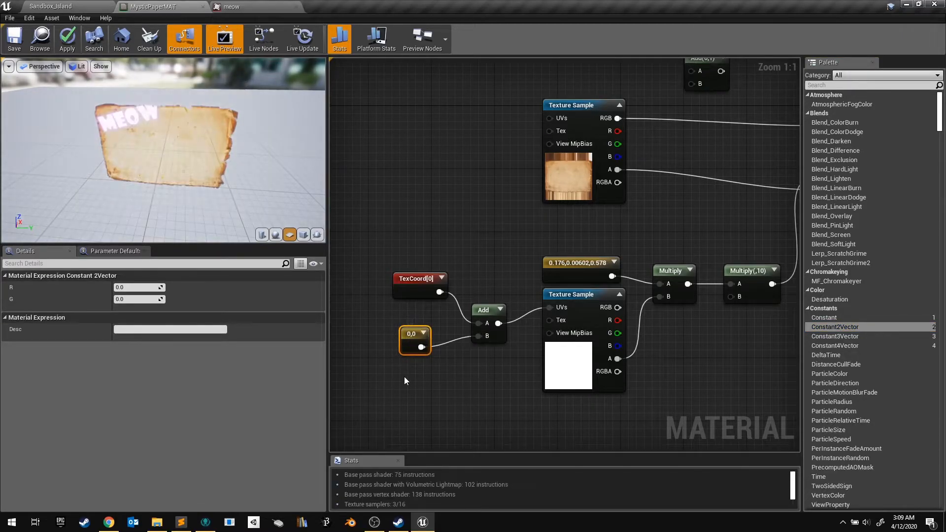
- Try 0.25 and -0.25 for both R and G of the Constant2Vector to shift the MEOW text
click(148, 287)
text(0.25)
key(Tab)
text(0.25)
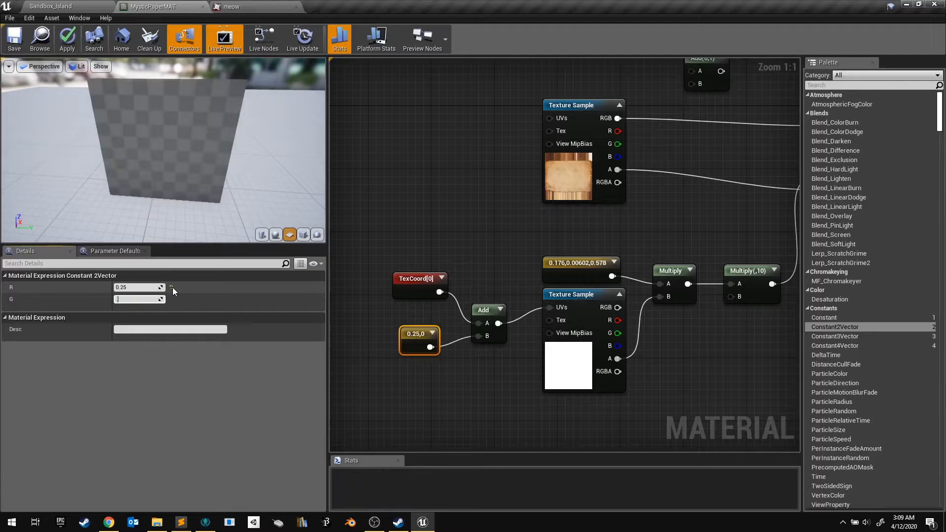
key(Return)
text(-0.25)
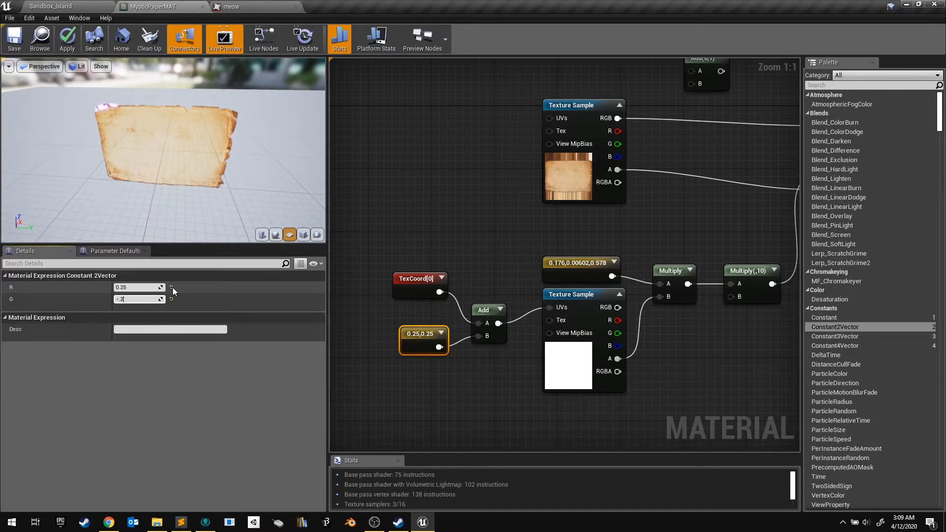
key(Return)
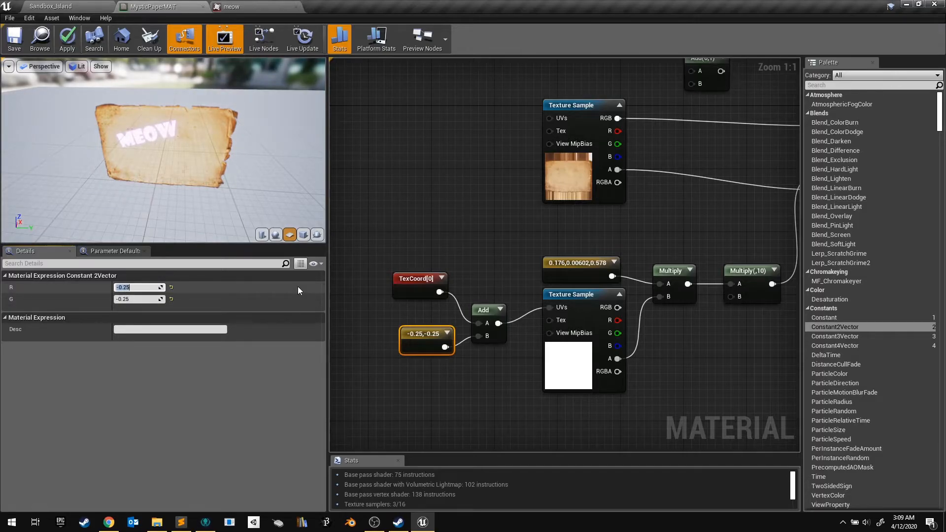
- Set the Constant2Vector's R and G to -0.5 and check the MEOW text's placement in the preview
text(-0.5)
key(Tab)
text(-0.5)
key(Return)
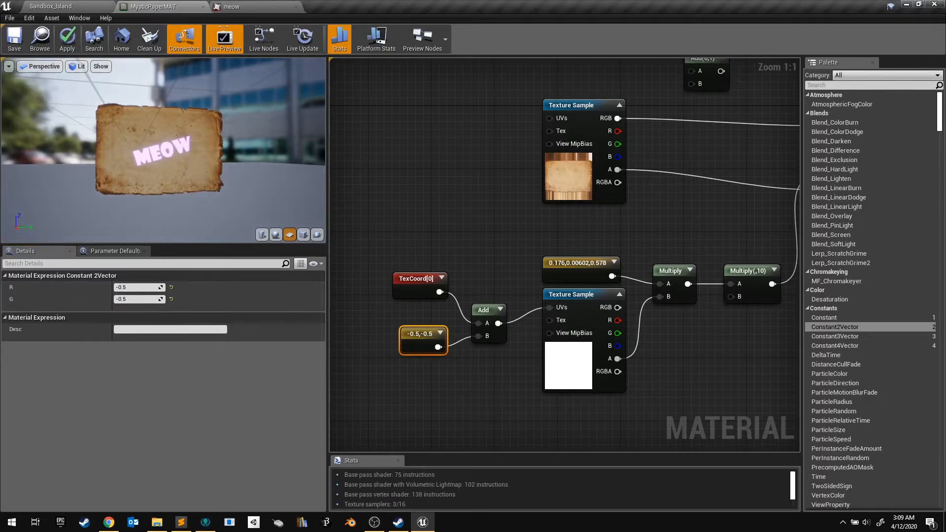
drag(170, 193, 192, 154)
scroll(192, 153, down, 5)
scroll(192, 153, up, 10)
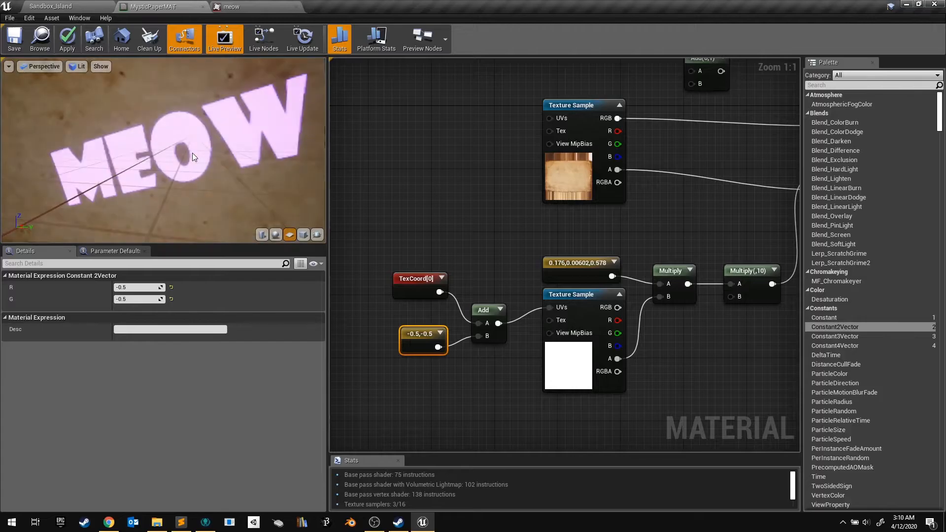
scroll(192, 152, down, 8)
drag(181, 173, 207, 172)
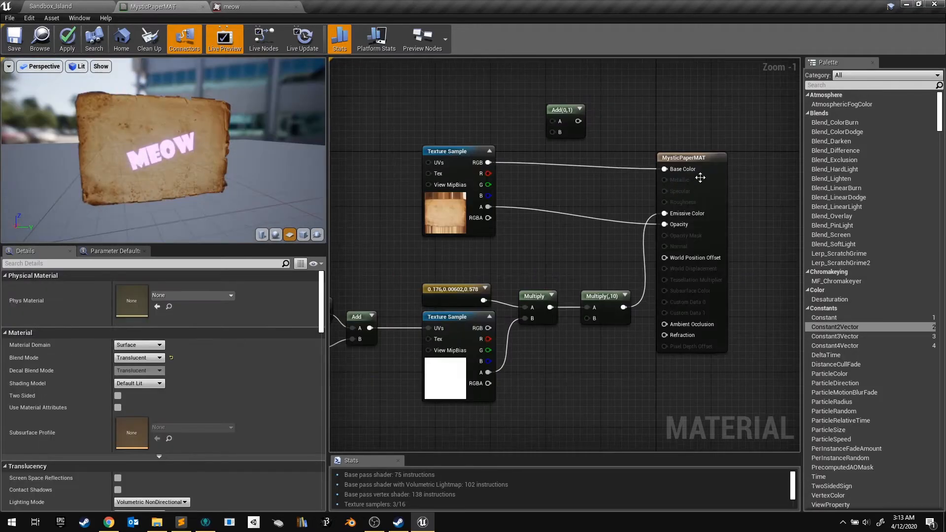
- Set the Material Domain of MysticPaperMAT to Deferred Decal
click(700, 177)
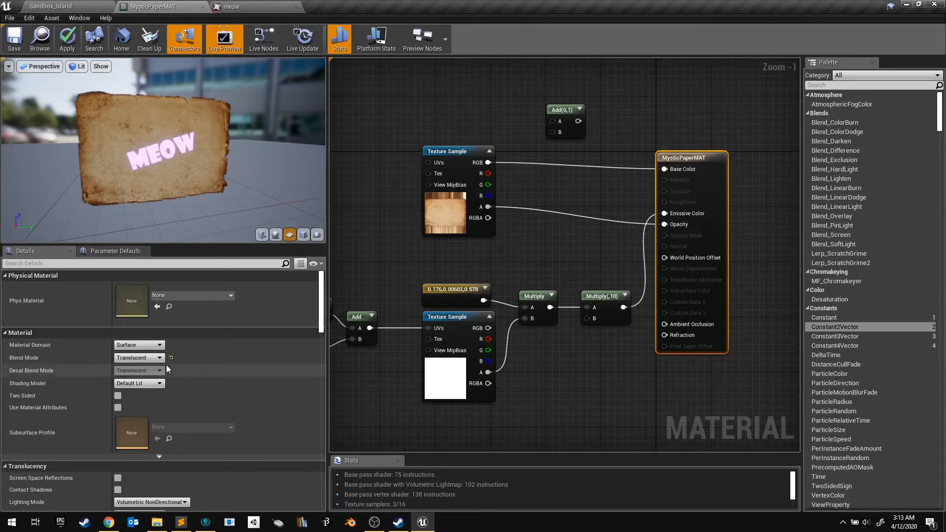
click(148, 346)
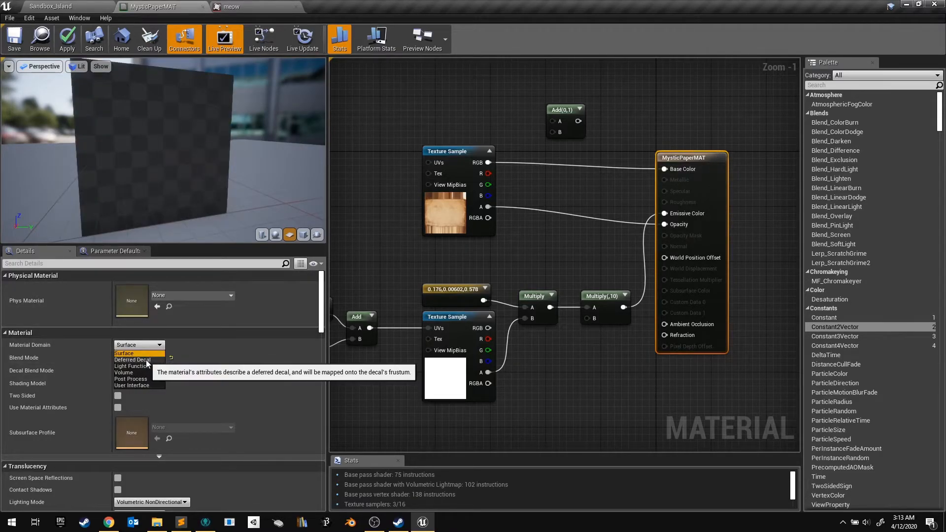
click(146, 359)
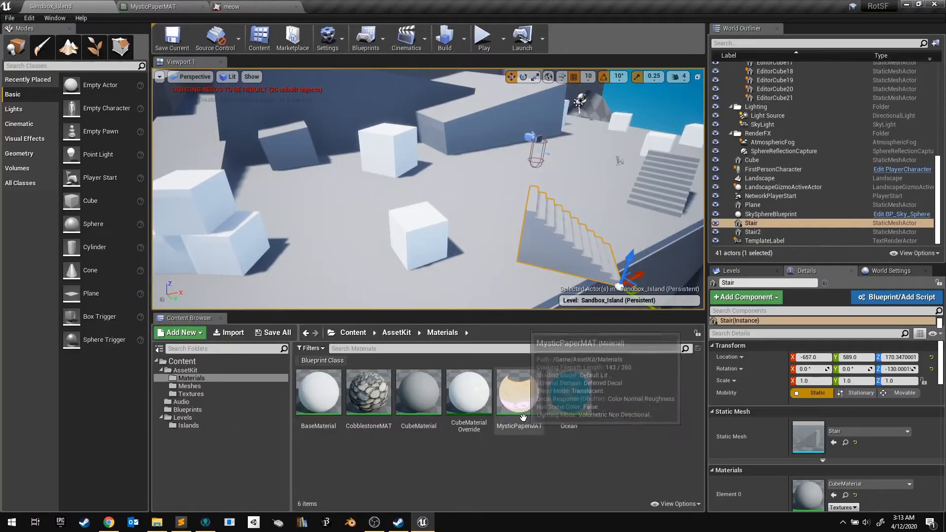
- Place MysticPaperMAT as a decal on the floor between the cubes and find the Deferred Decal class among the placeable actors
drag(519, 391, 343, 203)
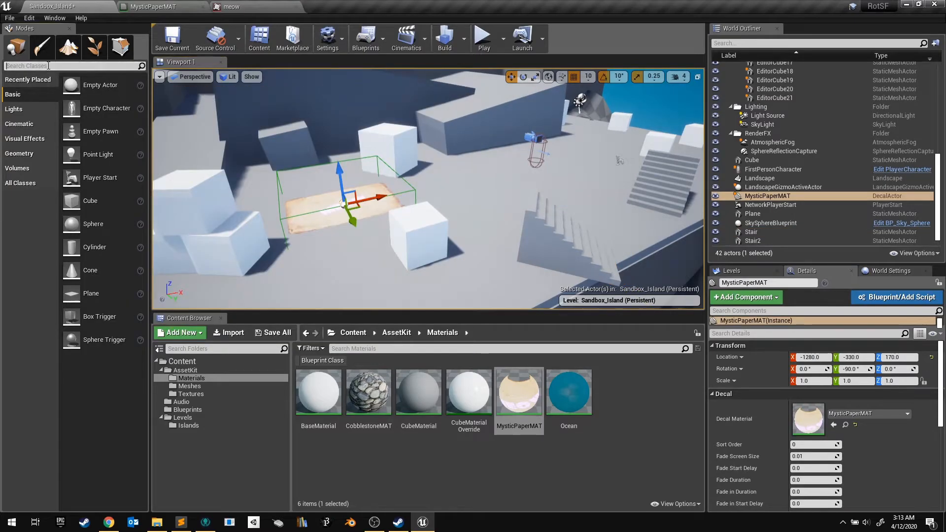
click(48, 65)
text(deca)
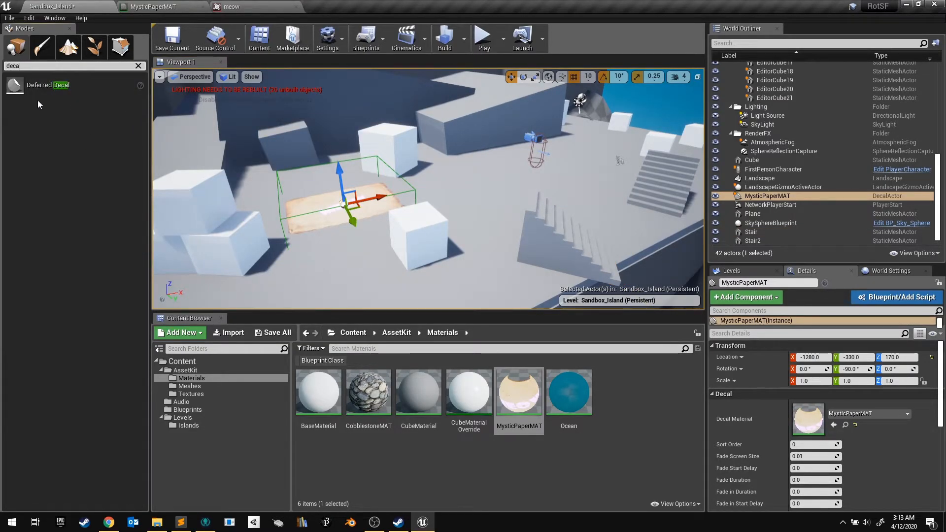
drag(19, 89, 351, 285)
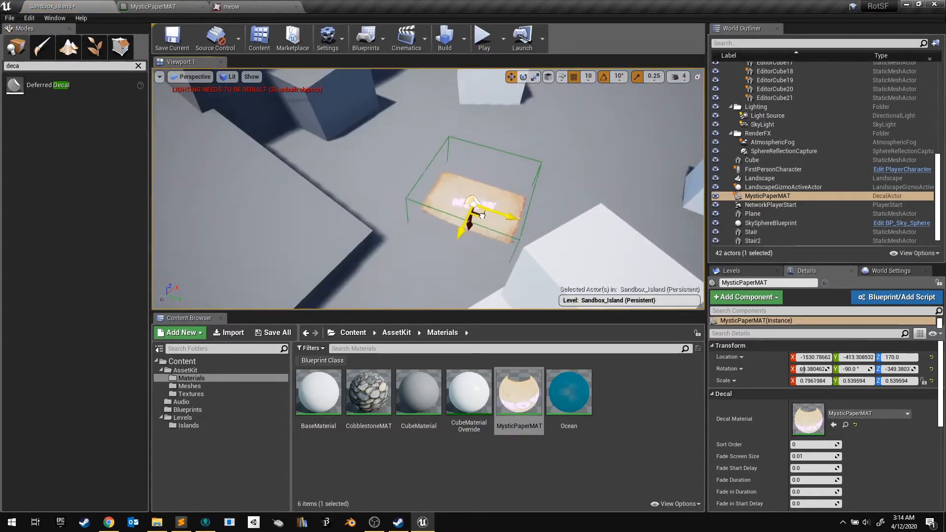
- Move and rotate the MysticPaperMAT decal so it projects across the top edge and side of the large low wall
mouse_move(476, 216)
mouse_down()
mouse_move(384, 250)
mouse_move(375, 197)
mouse_move(330, 200)
mouse_move(483, 204)
mouse_up()
mouse_move(376, 232)
alt+mouse_down()
mouse_move(380, 243)
mouse_move(379, 228)
alt+mouse_up()
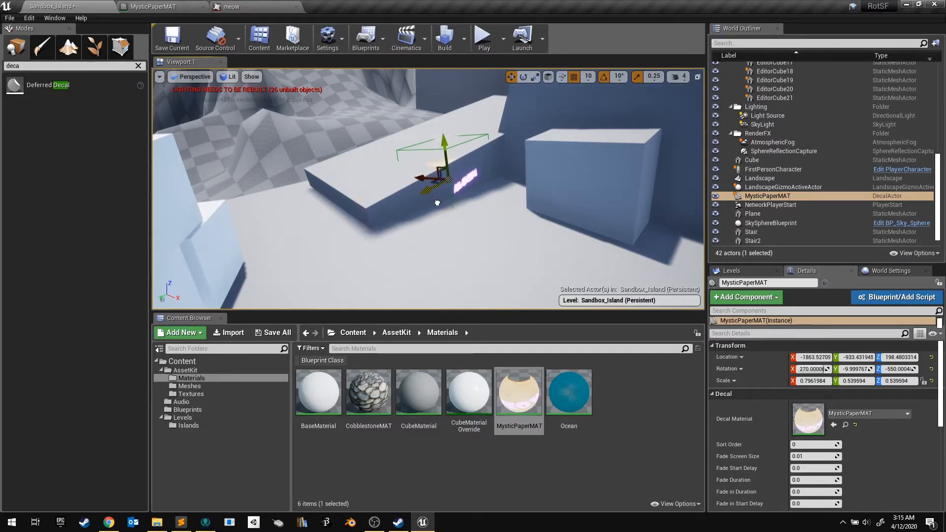
drag(436, 203, 408, 215)
scroll(512, 191, up, 4)
scroll(521, 167, up, 3)
alt+drag(568, 199, 569, 233)
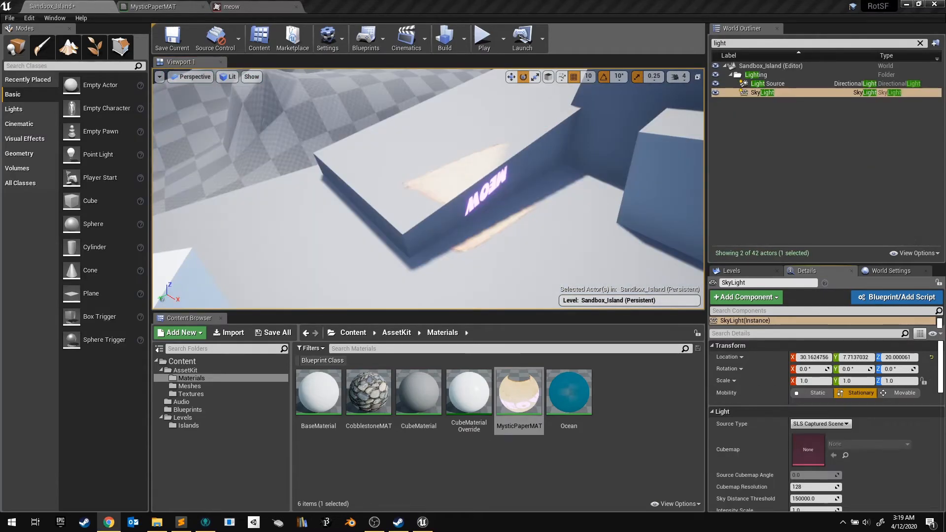
- Enable DBuffer Decals under Lighting in the project's Rendering settings
click(335, 36)
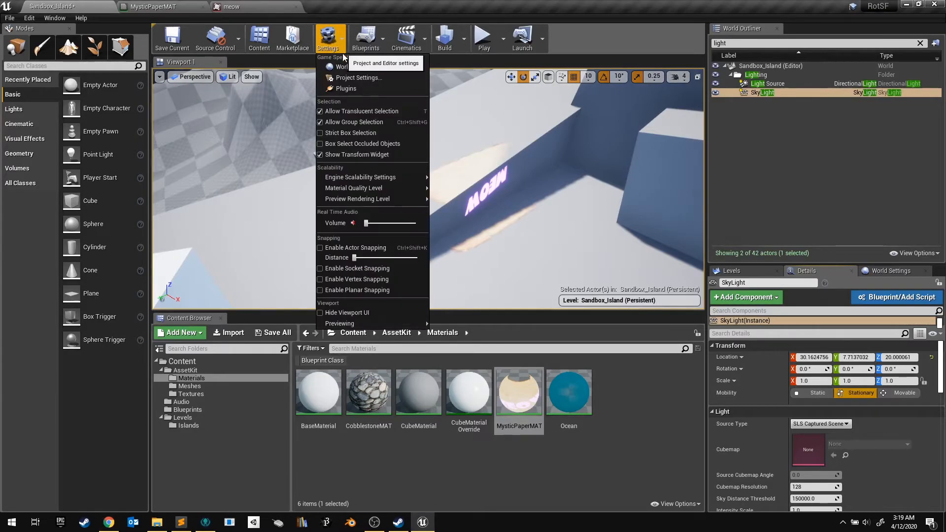
click(357, 82)
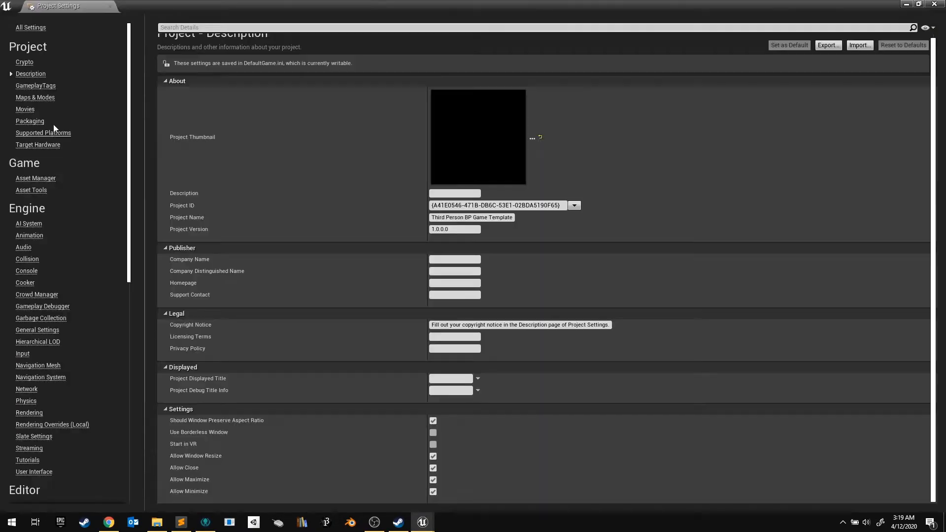
scroll(68, 281, down, 2)
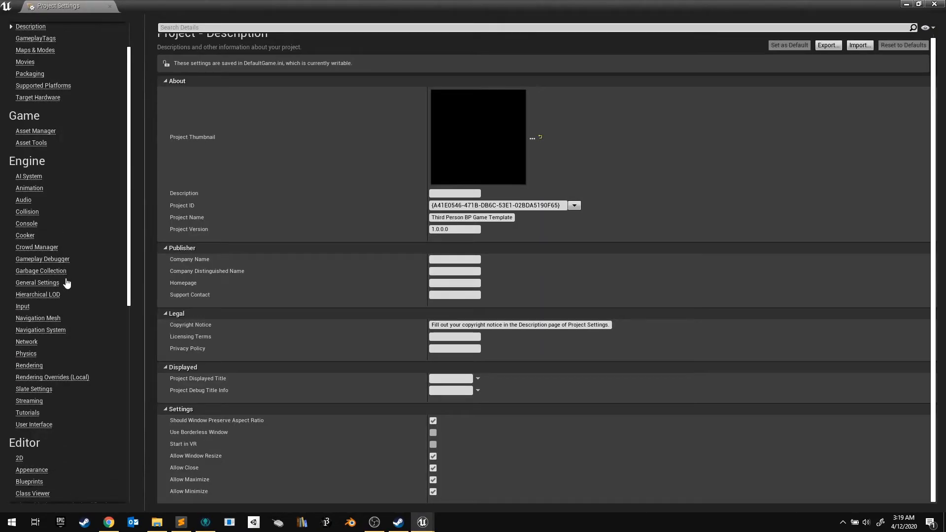
click(33, 368)
scroll(330, 153, down, 2)
scroll(273, 281, down, 3)
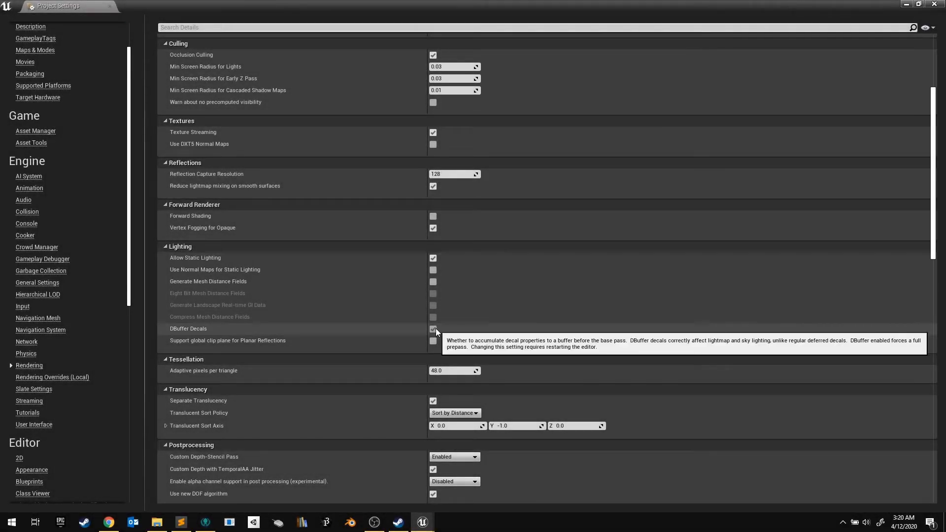
click(433, 328)
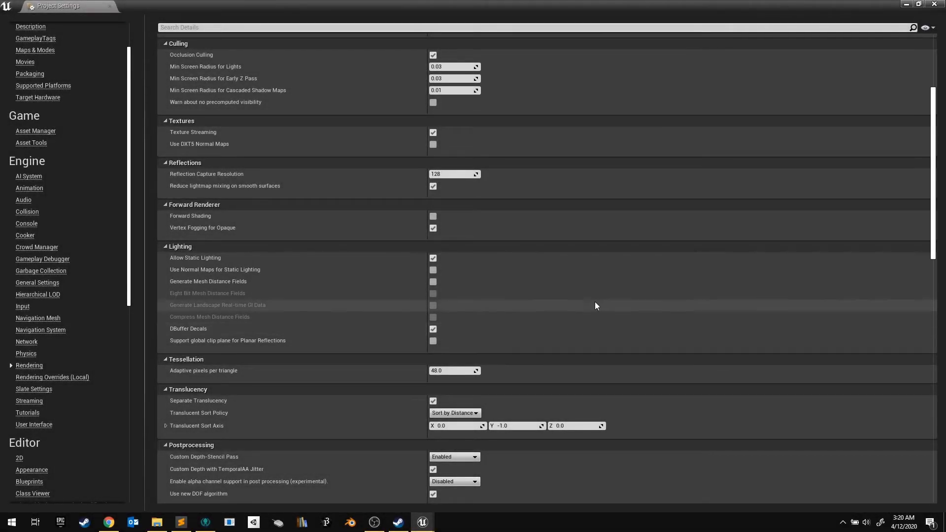
- Set Early Z-pass to Opaque and masked meshes, enable Mask material only in early Z-pass, and restart the editor
scroll(599, 303, down, 10)
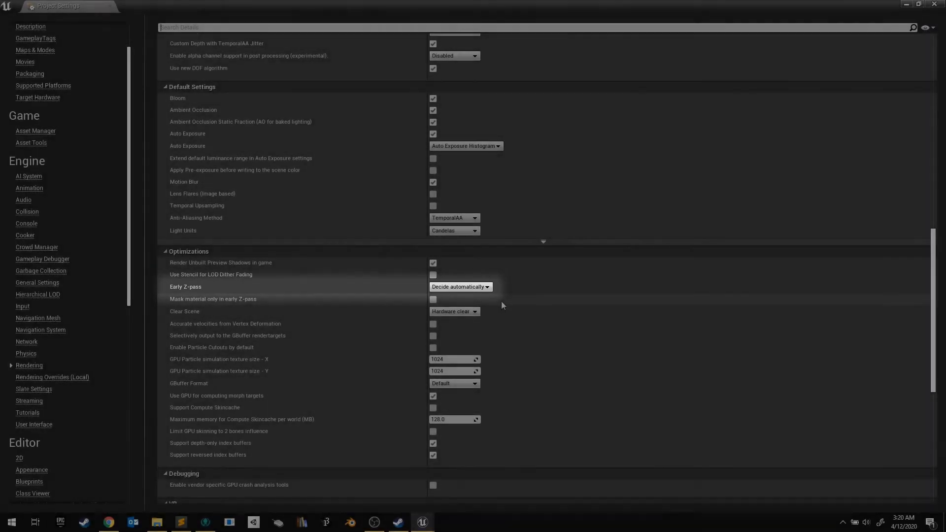
click(486, 288)
click(486, 309)
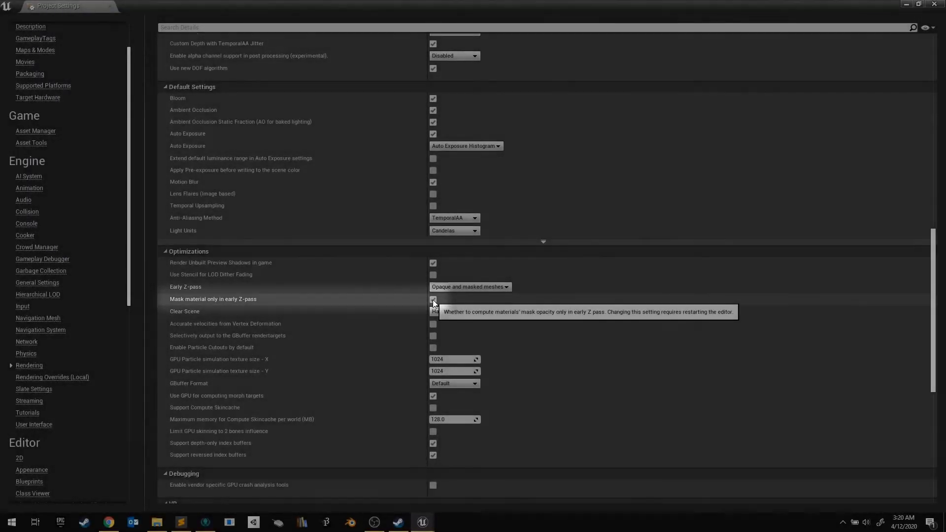
click(433, 300)
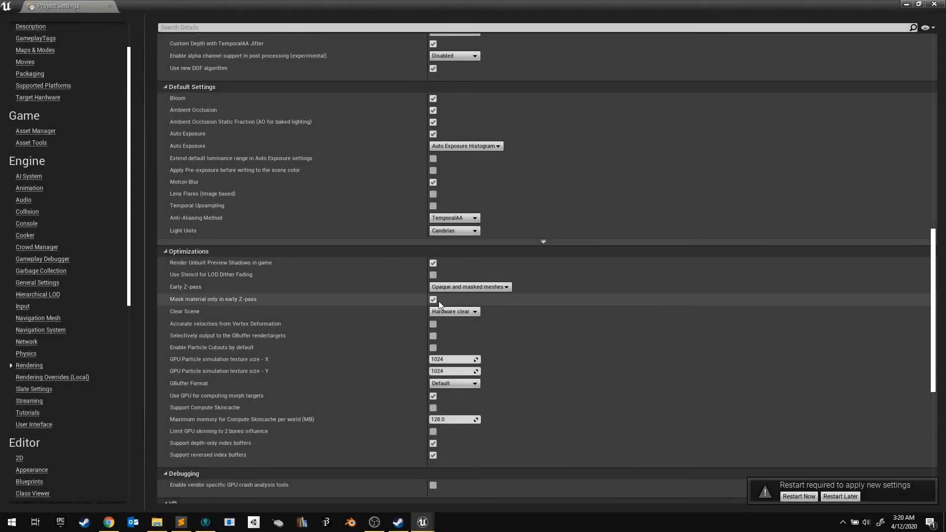
click(799, 497)
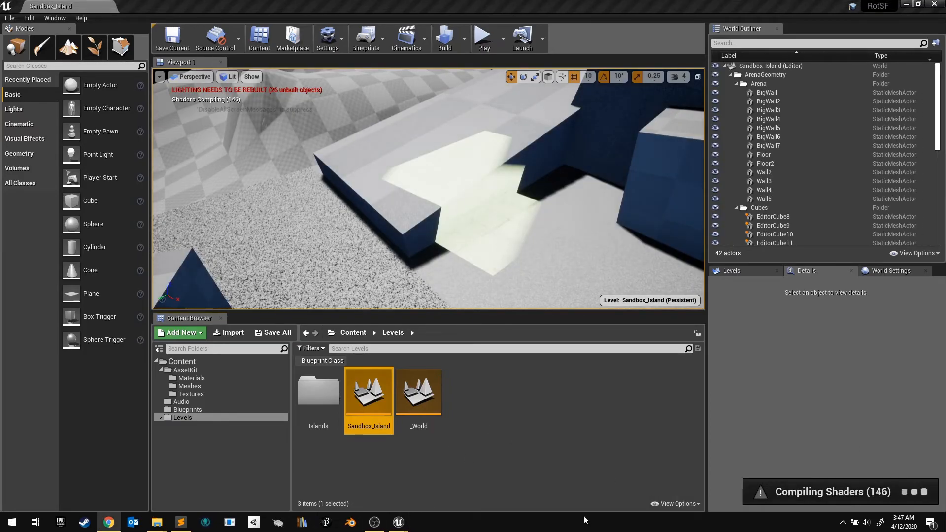
- Set MysticPaperMAT's Decal Blend Mode to DBuffer Translucent Color and check the shaded decal in the level
click(468, 222)
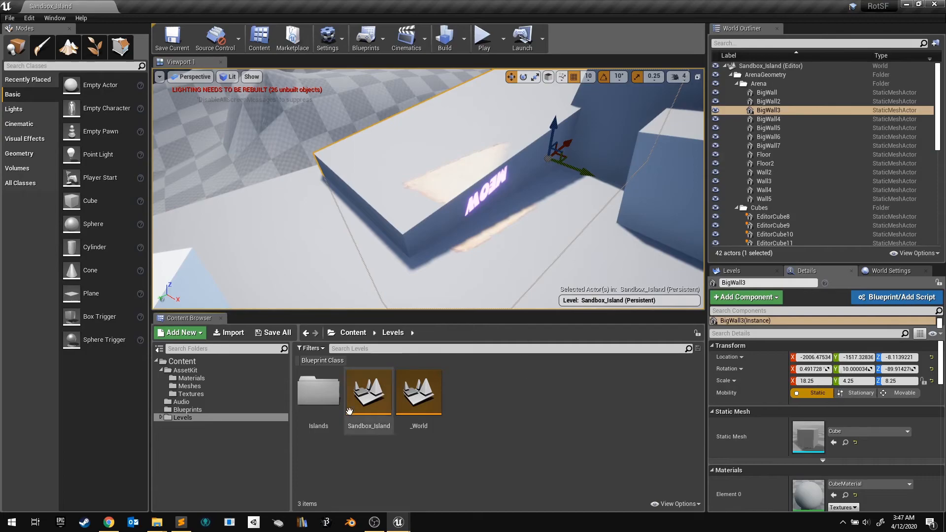
click(352, 332)
click(205, 377)
double_click(516, 397)
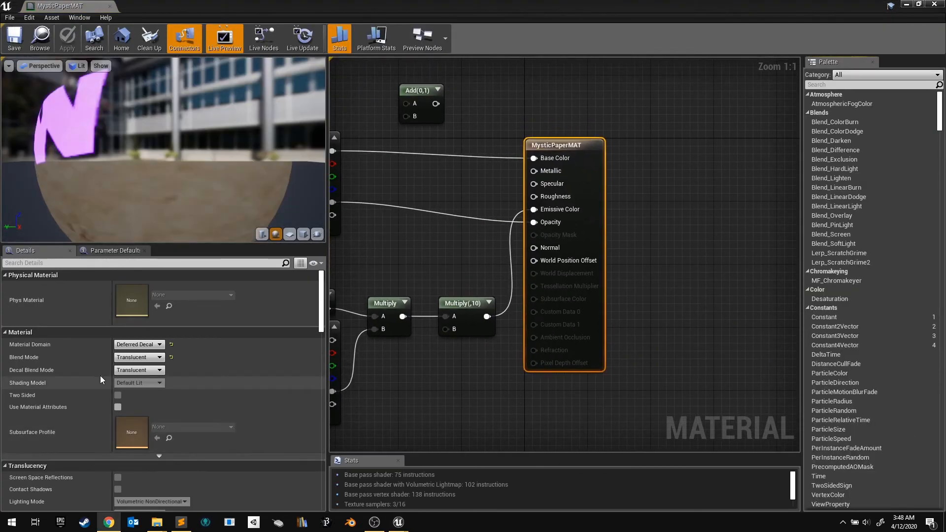
click(146, 371)
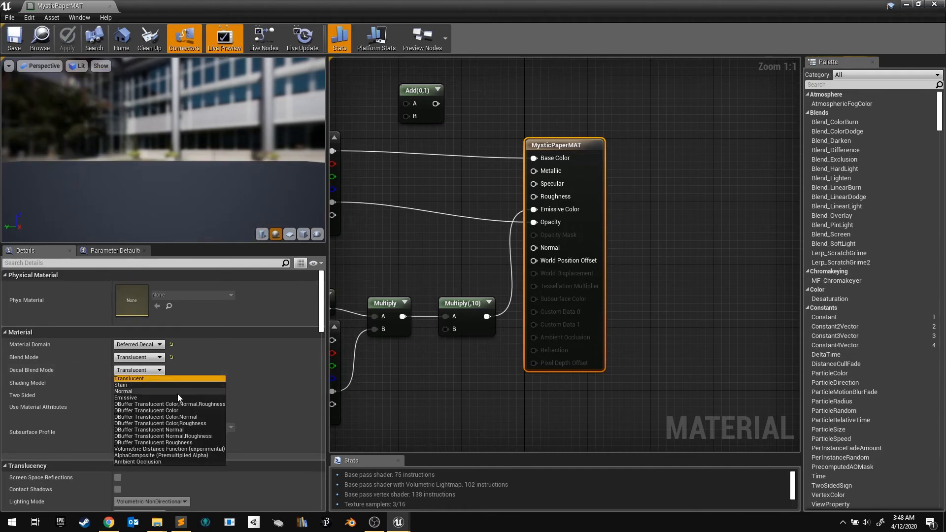
click(203, 410)
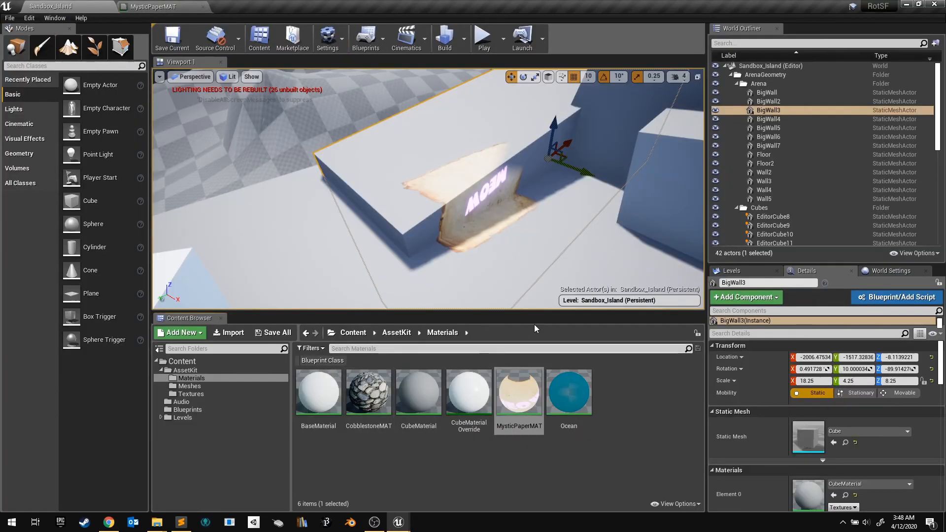
right_drag(512, 226, 371, 192)
key(w)
key(s)
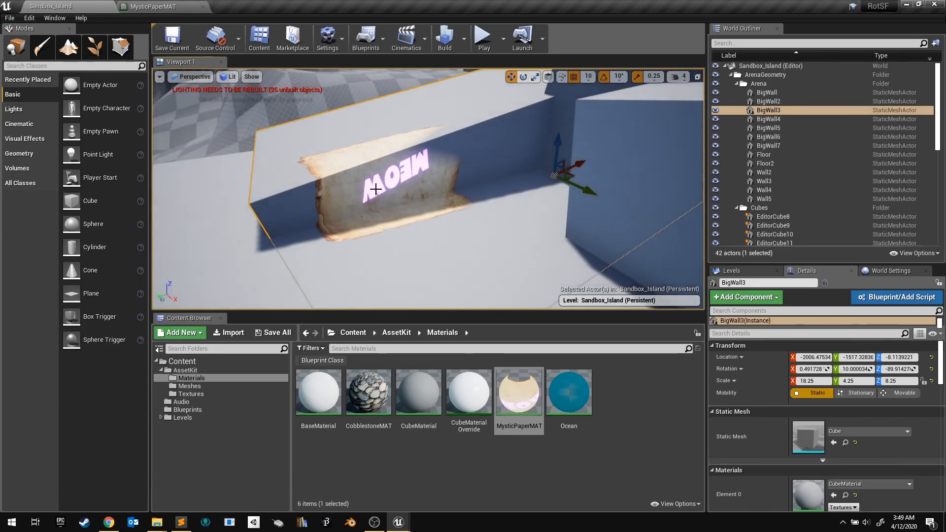